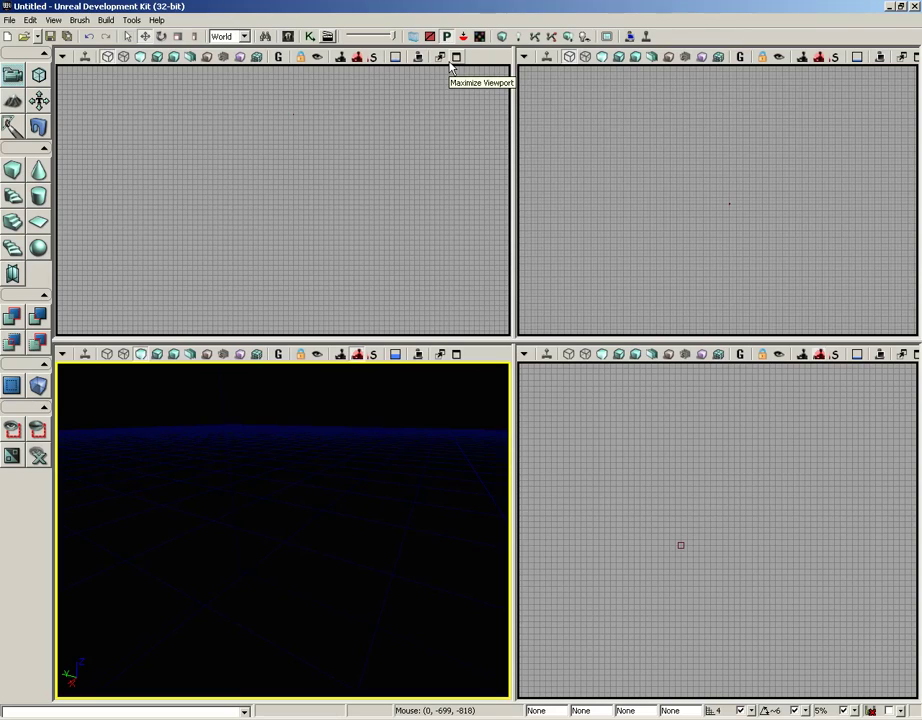
- Open the map file VCTF-Sandstorm.udk from the Maps folder
{"action": "left_click", "coordinate": [7, 6]}
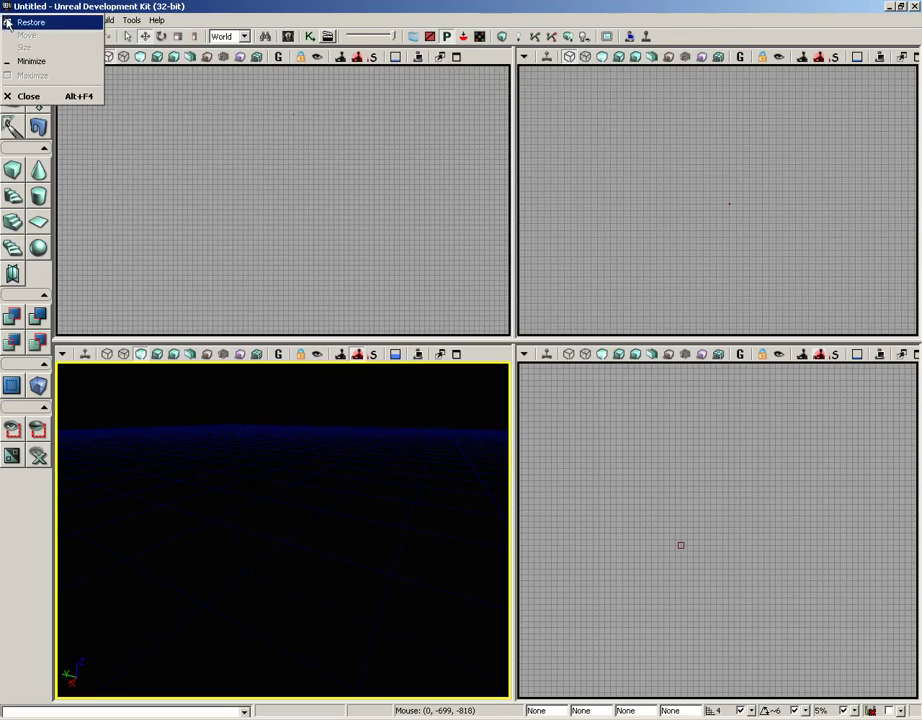
{"action": "left_click", "coordinate": [9, 20]}
{"action": "left_click", "coordinate": [27, 47]}
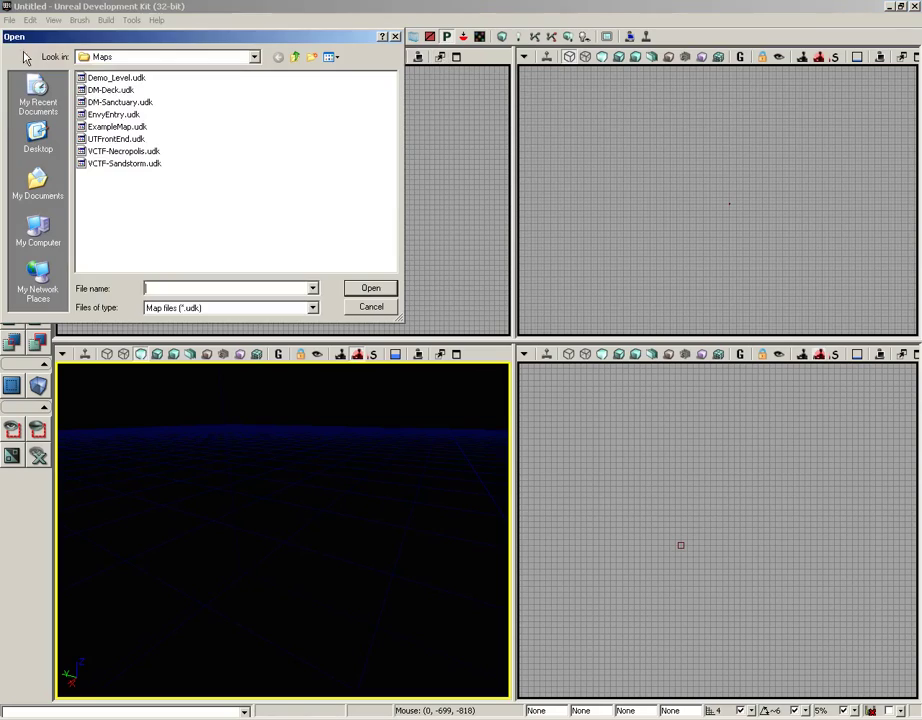
{"action": "left_click", "coordinate": [108, 163]}
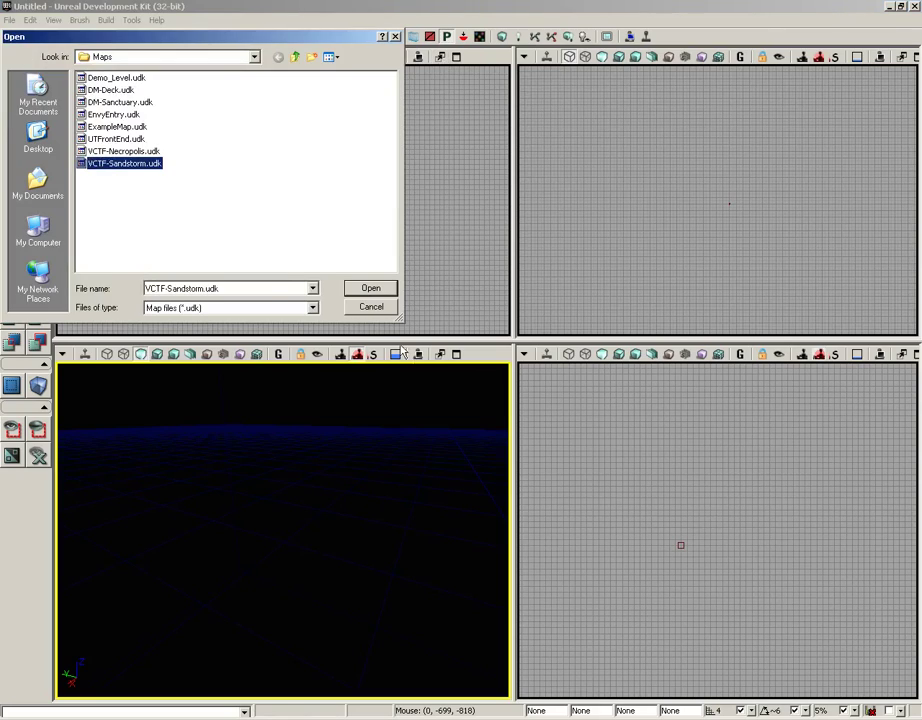
{"action": "left_click", "coordinate": [375, 289]}
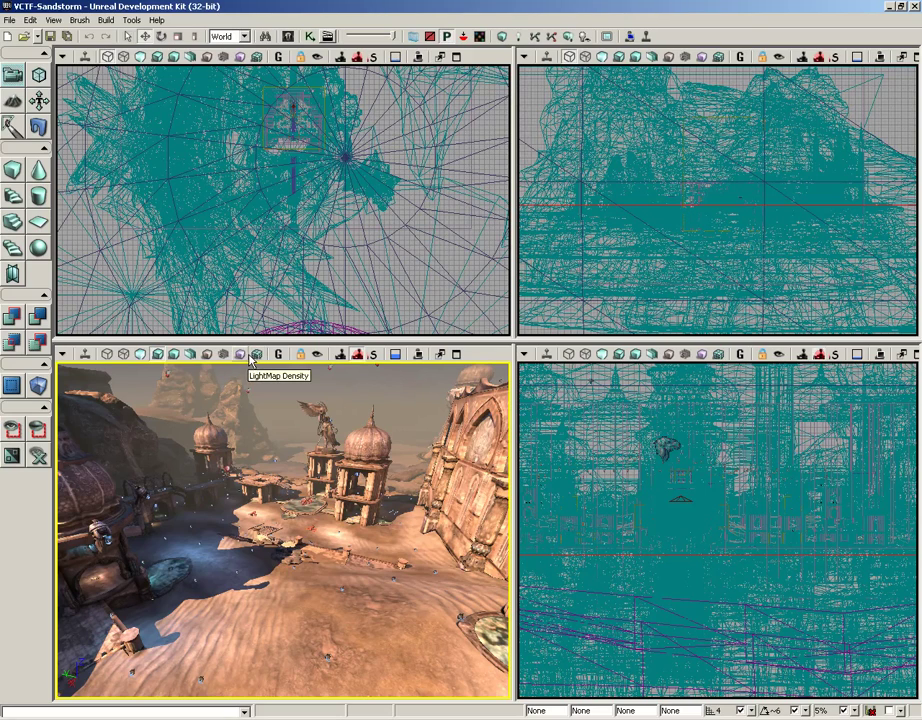
{"action": "left_click", "coordinate": [63, 356]}
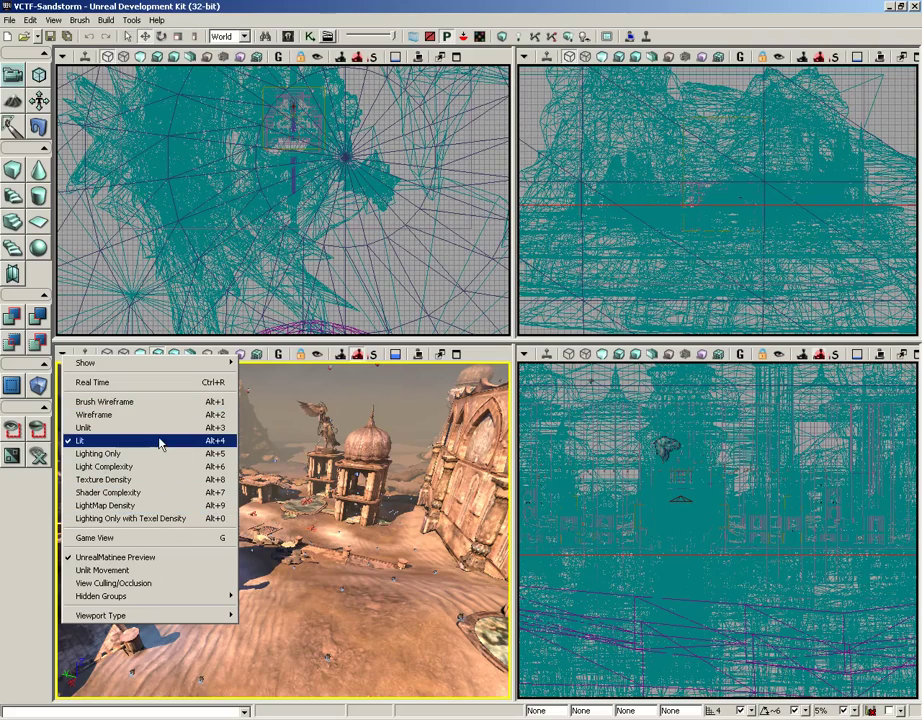
{"action": "left_click", "coordinate": [347, 440]}
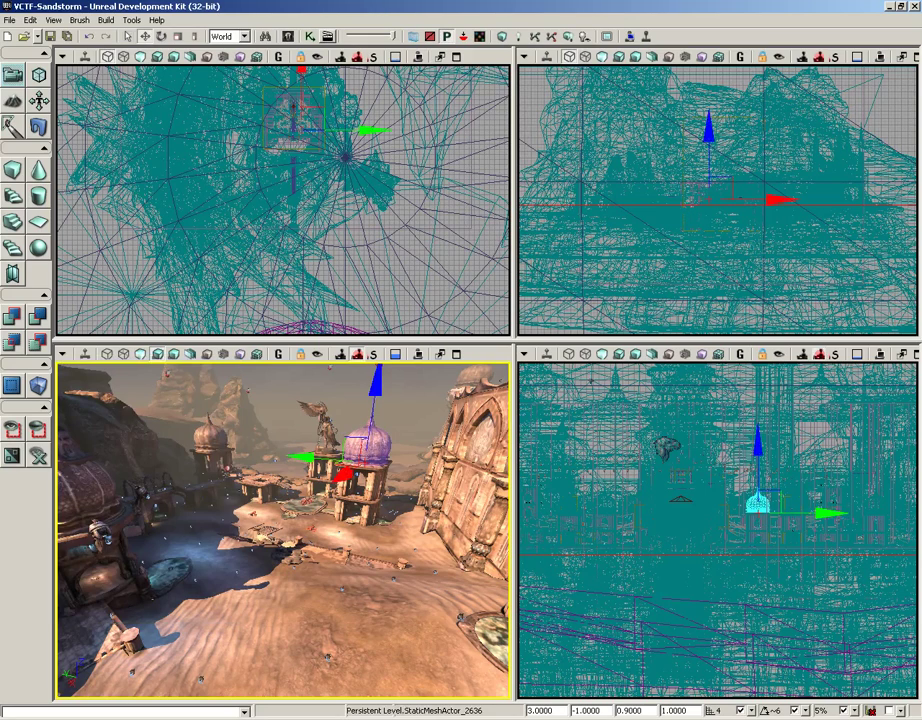
{"action": "left_click", "coordinate": [407, 417]}
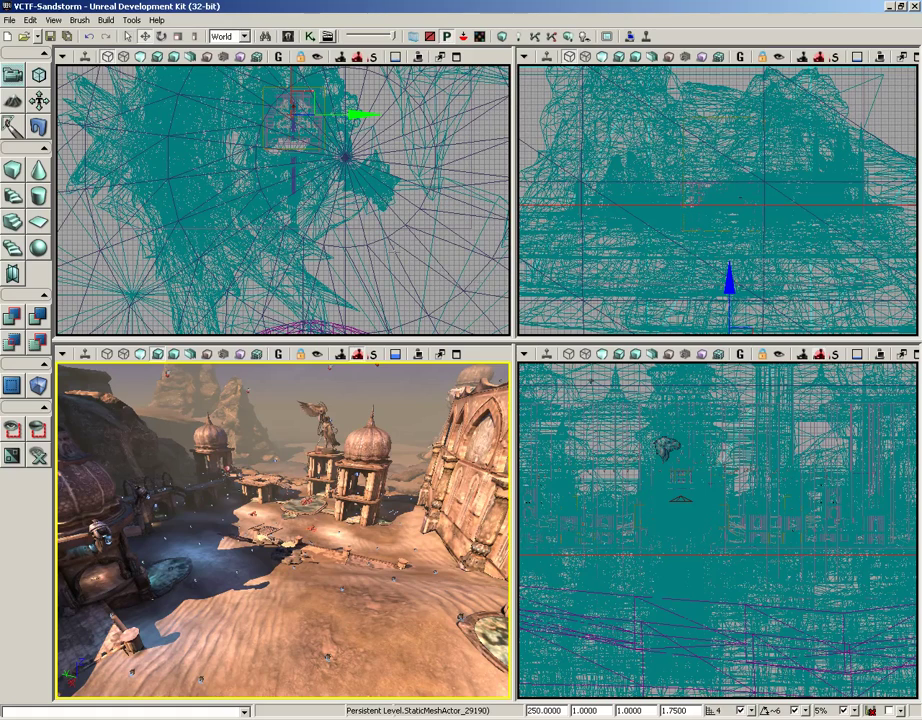
- Switch the perspective viewport to Brush Wireframe mode and look around the level's wireframe geometry
{"action": "left_click", "coordinate": [108, 57]}
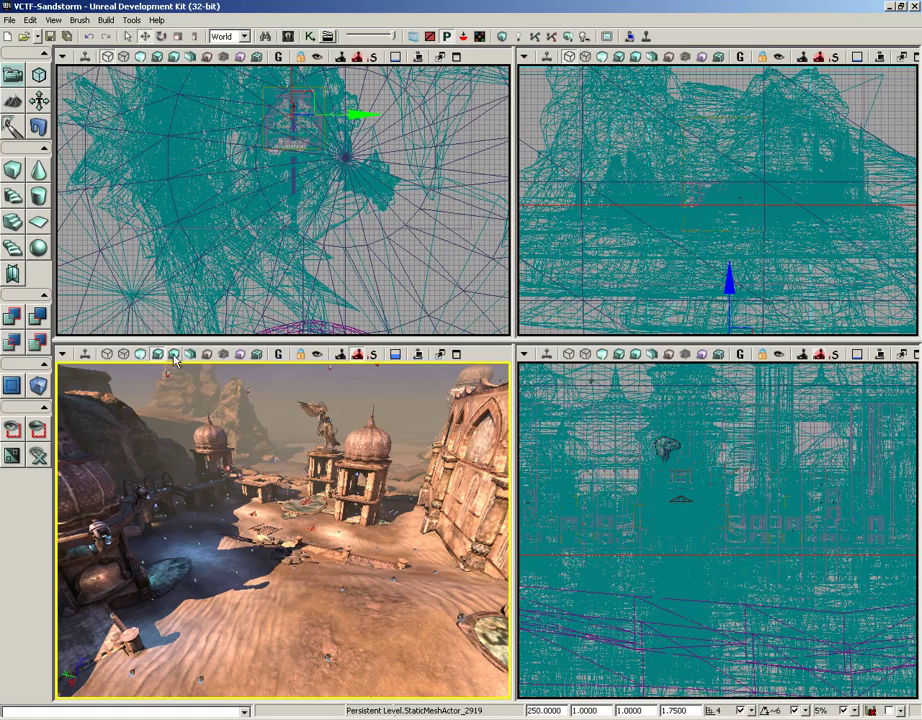
{"action": "left_click", "coordinate": [107, 354]}
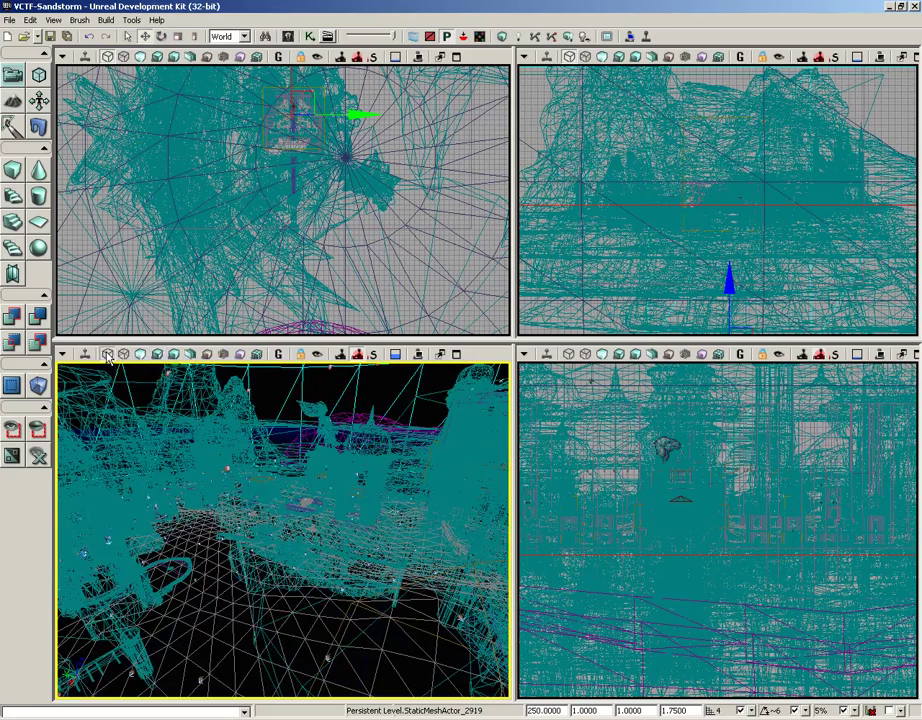
{"action": "right_click_drag", "start_coordinate": [338, 499], "coordinate": [226, 425]}
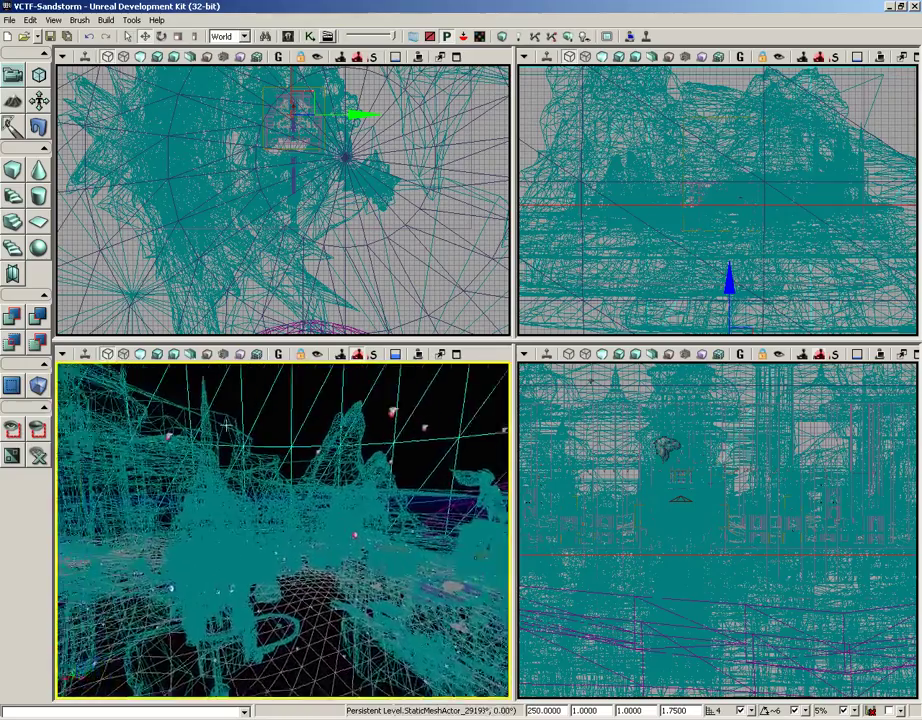
{"action": "left_click_drag", "start_coordinate": [228, 428], "coordinate": [228, 428]}
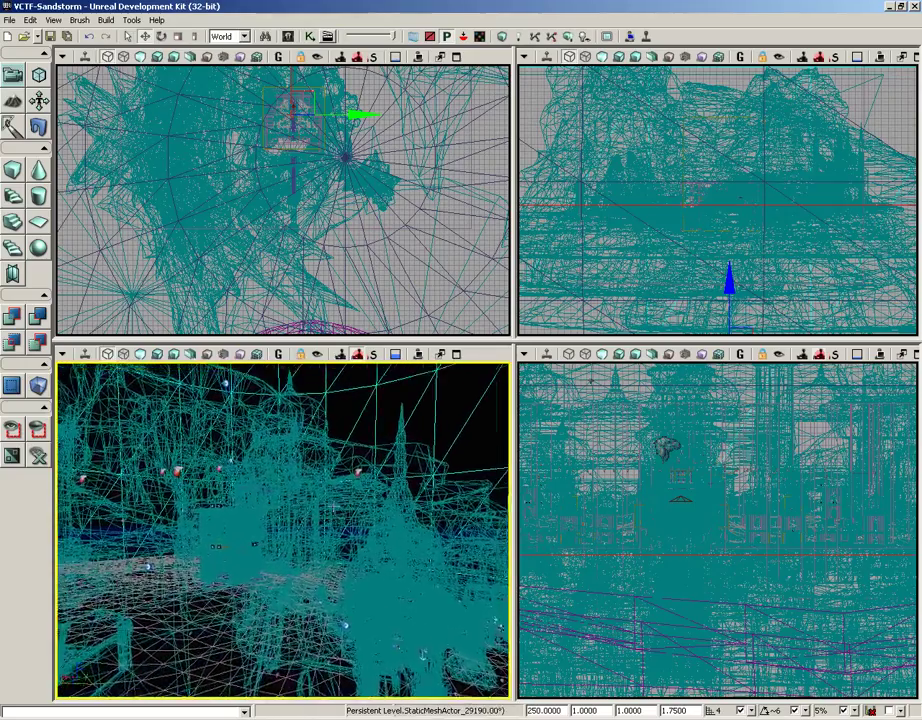
{"action": "right_click_drag", "start_coordinate": [228, 428], "coordinate": [509, 535]}
{"action": "left_click_drag", "start_coordinate": [272, 537], "coordinate": [268, 365]}
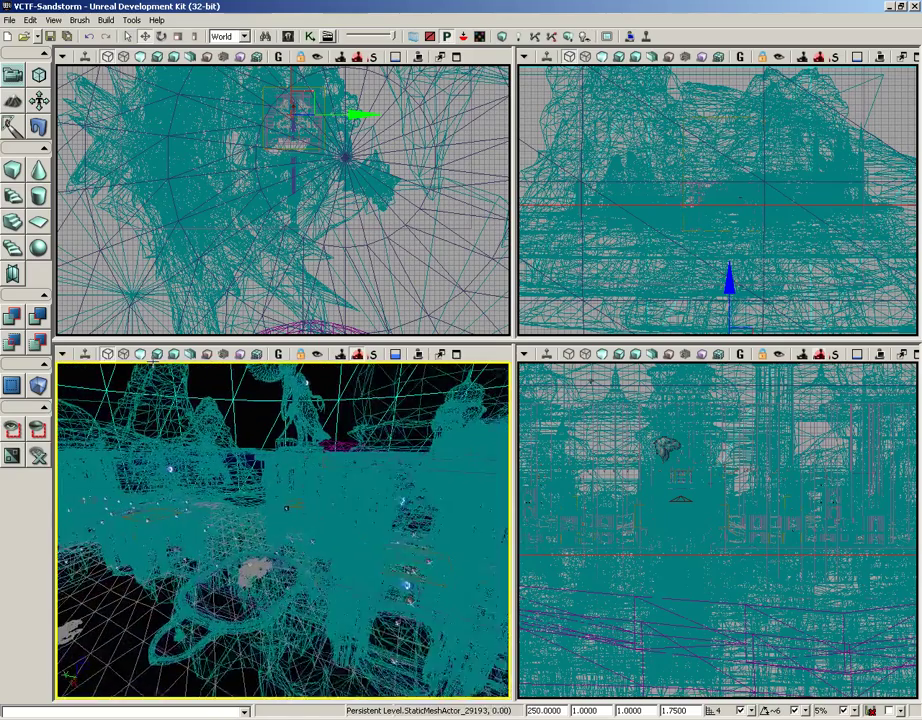
{"action": "left_click_drag", "start_coordinate": [153, 361], "coordinate": [153, 361]}
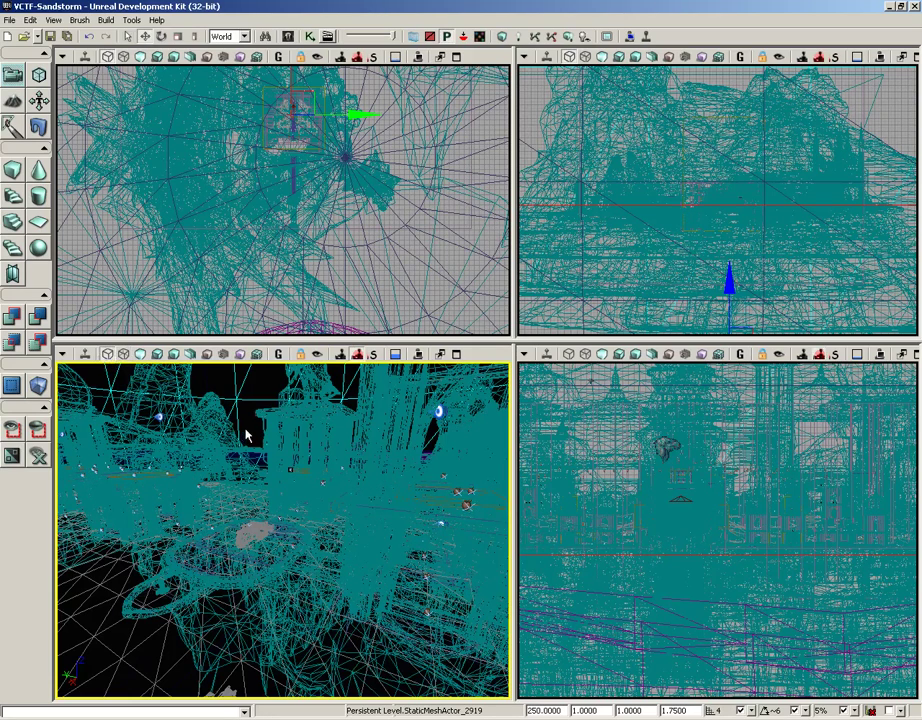
{"action": "left_click_drag", "start_coordinate": [245, 434], "coordinate": [245, 451]}
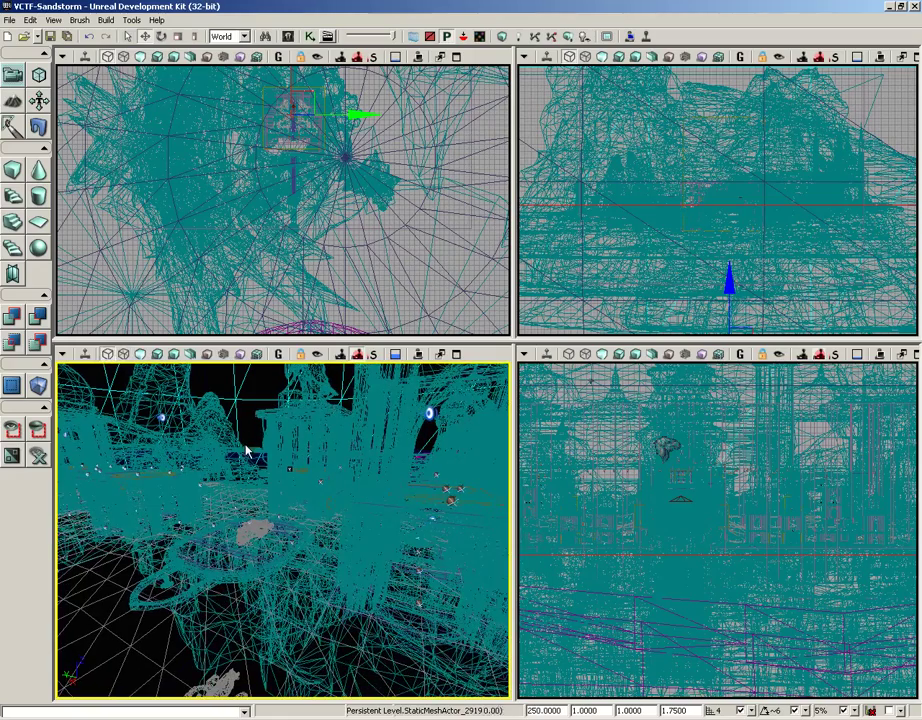
- Maximize the perspective viewport and hide the static meshes and the terrain
{"action": "left_click", "coordinate": [456, 361]}
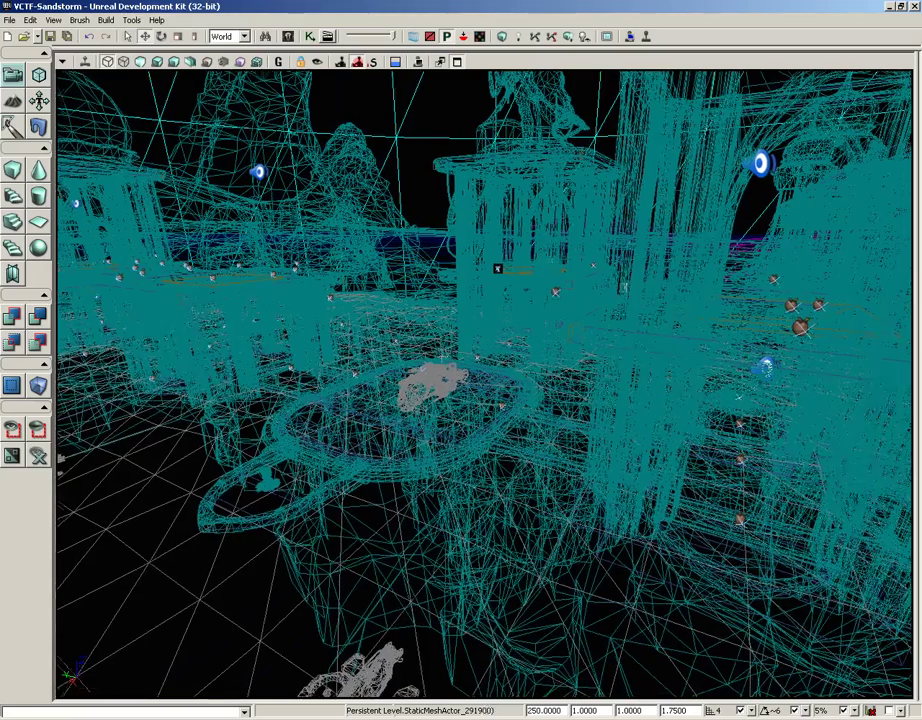
{"action": "key", "text": "w"}
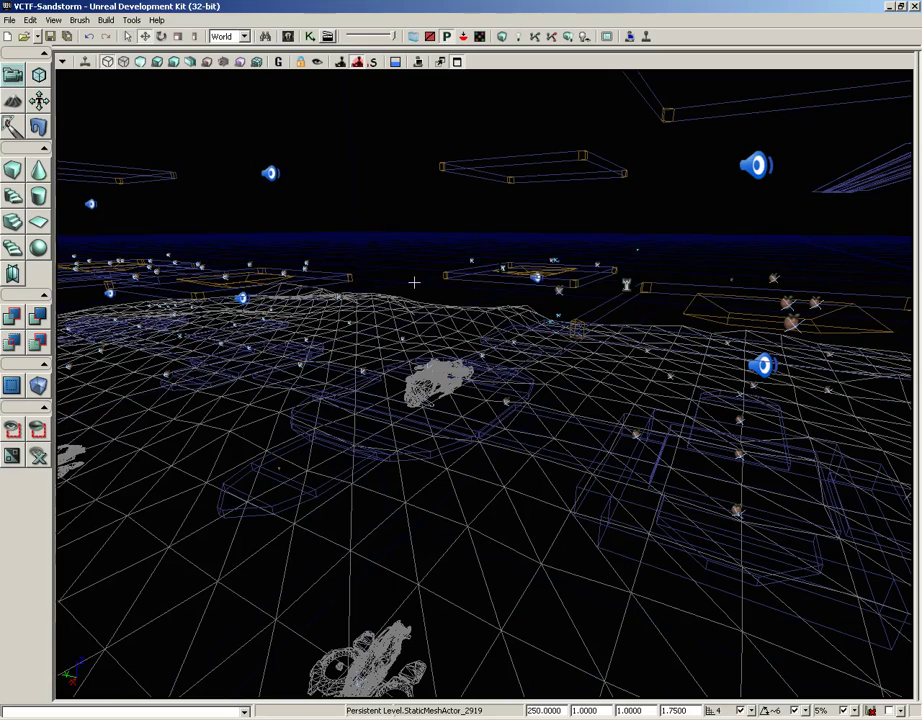
{"action": "key", "text": "t"}
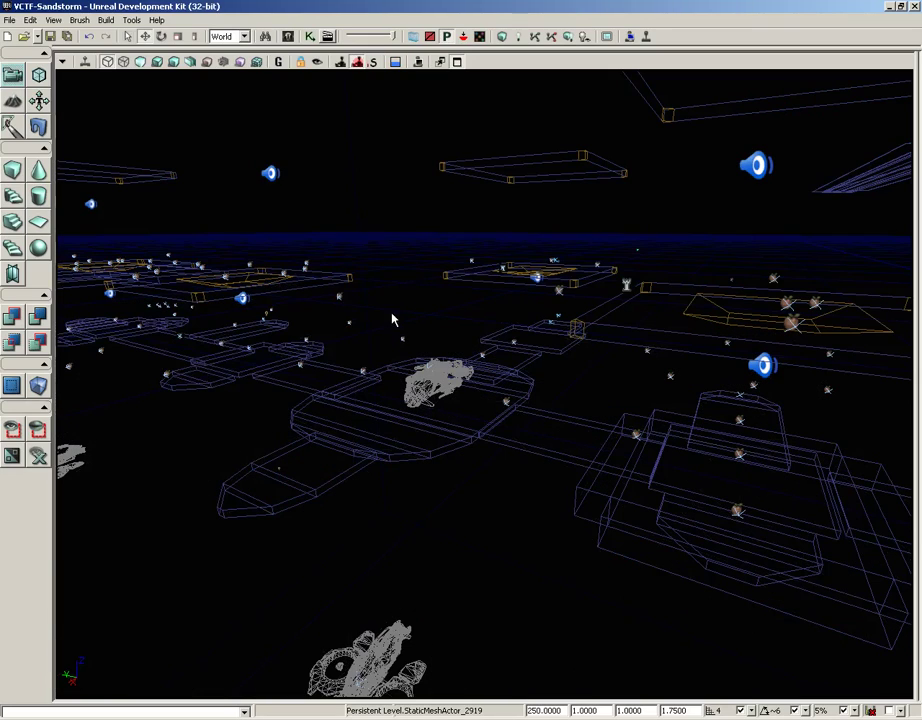
- Examine the brush outlines around the large rounded platform, briefly showing the static meshes for comparison
{"action": "left_click_drag", "start_coordinate": [387, 315], "coordinate": [384, 241]}
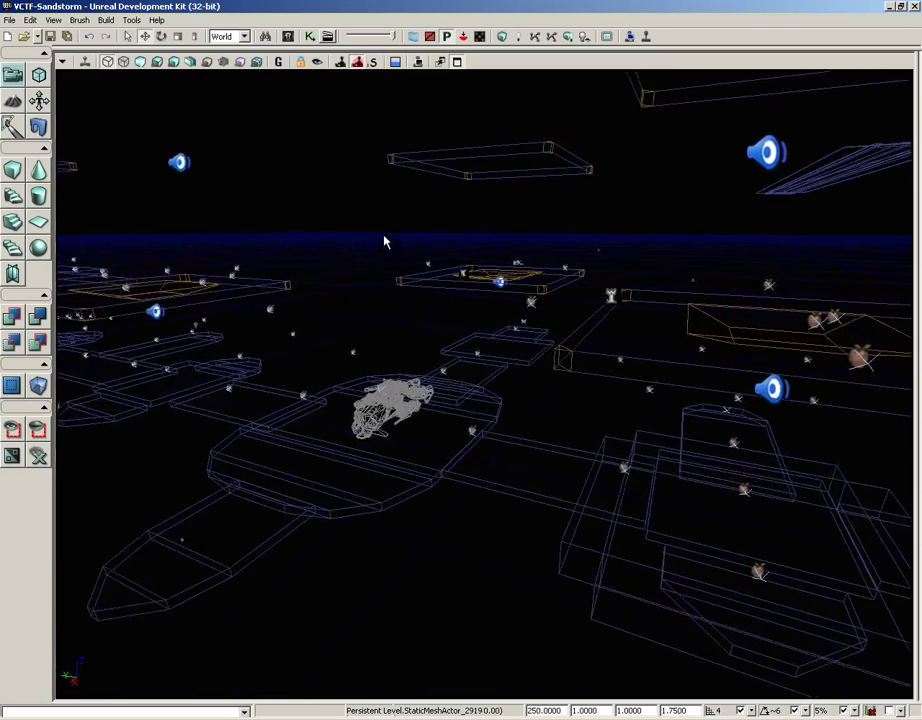
{"action": "scroll", "coordinate": [384, 241], "scroll_direction": "up", "scroll_amount": 2}
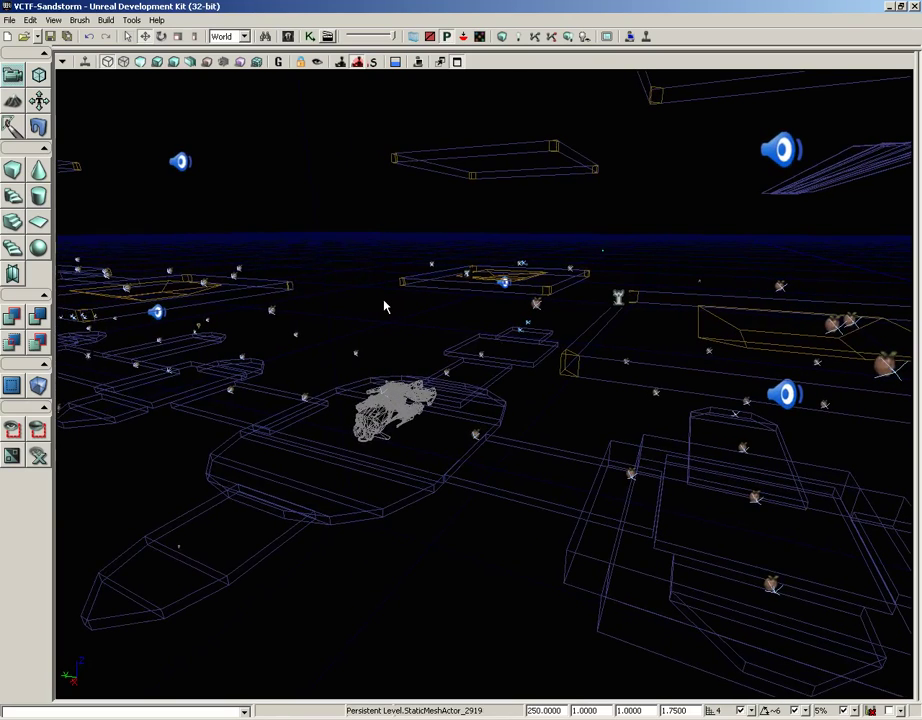
{"action": "key", "text": "w"}
{"action": "key", "text": "w"}
{"action": "mouse_move", "coordinate": [361, 328]}
{"action": "left_mouse_down"}
{"action": "mouse_move", "coordinate": [357, 301]}
{"action": "mouse_move", "coordinate": [361, 328]}
{"action": "left_mouse_up"}
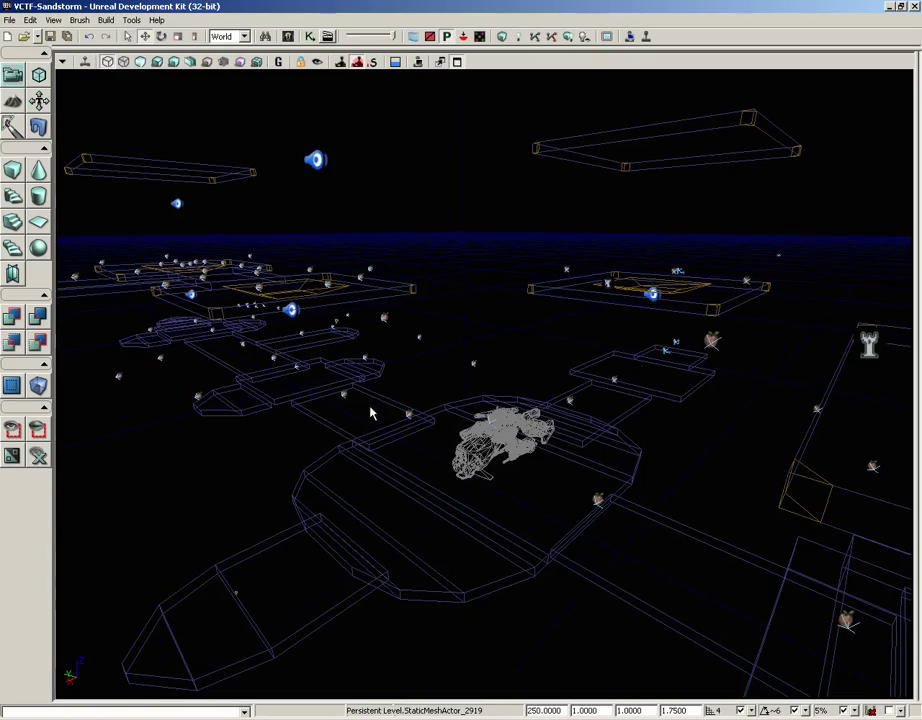
{"action": "left_click_drag", "start_coordinate": [370, 412], "coordinate": [263, 335]}
{"action": "right_click_drag", "start_coordinate": [263, 335], "coordinate": [252, 410]}
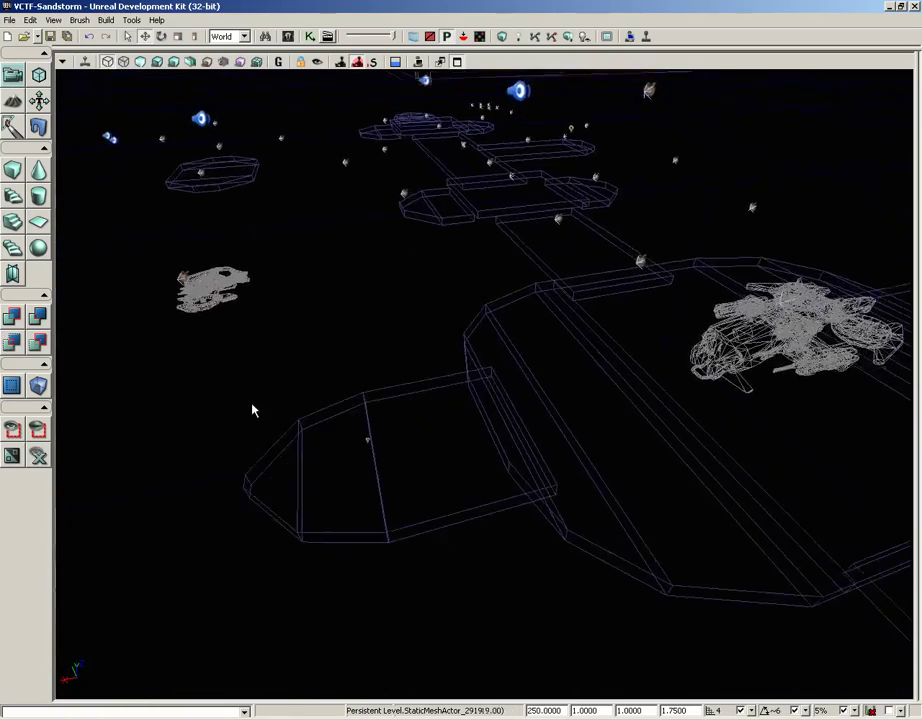
{"action": "left_click_drag", "start_coordinate": [253, 410], "coordinate": [241, 447]}
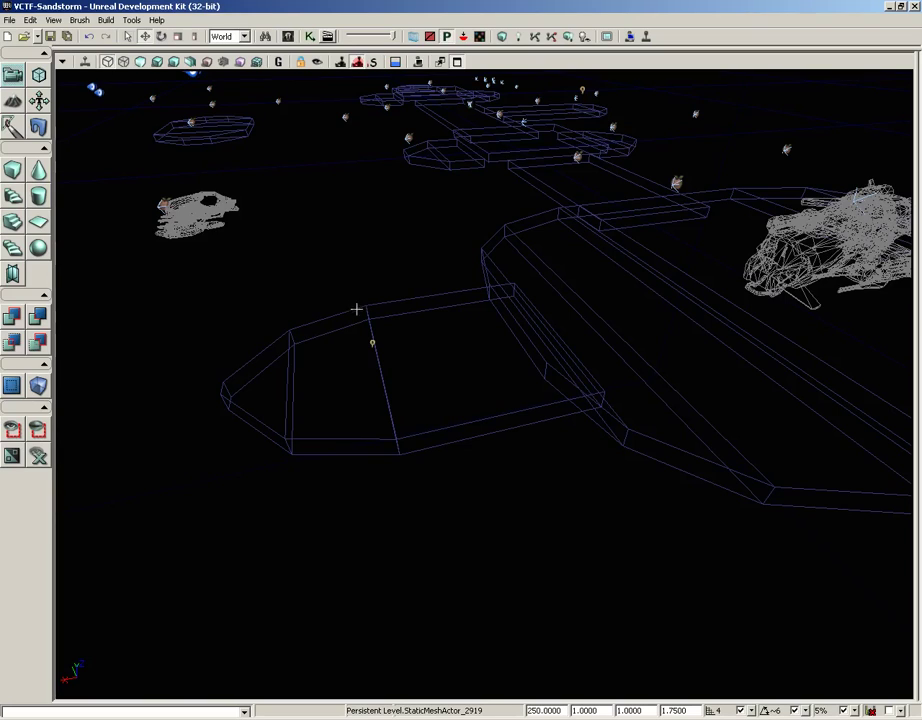
- Select and deselect the small round-ended platform brush, and compare Wireframe mode with Brush Wireframe mode
{"action": "left_click", "coordinate": [367, 309]}
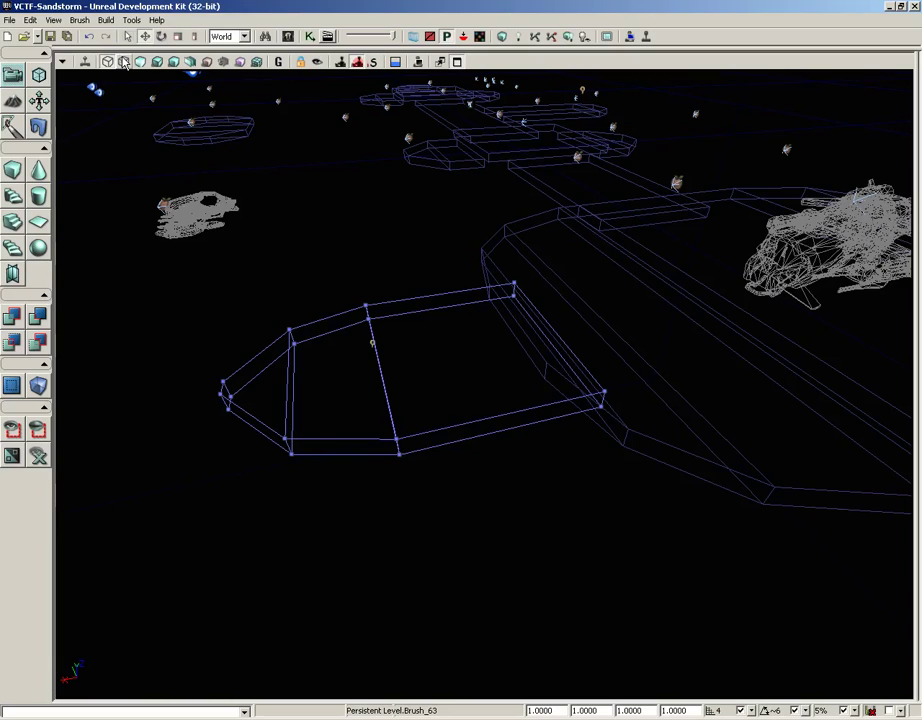
{"action": "left_click", "coordinate": [140, 318]}
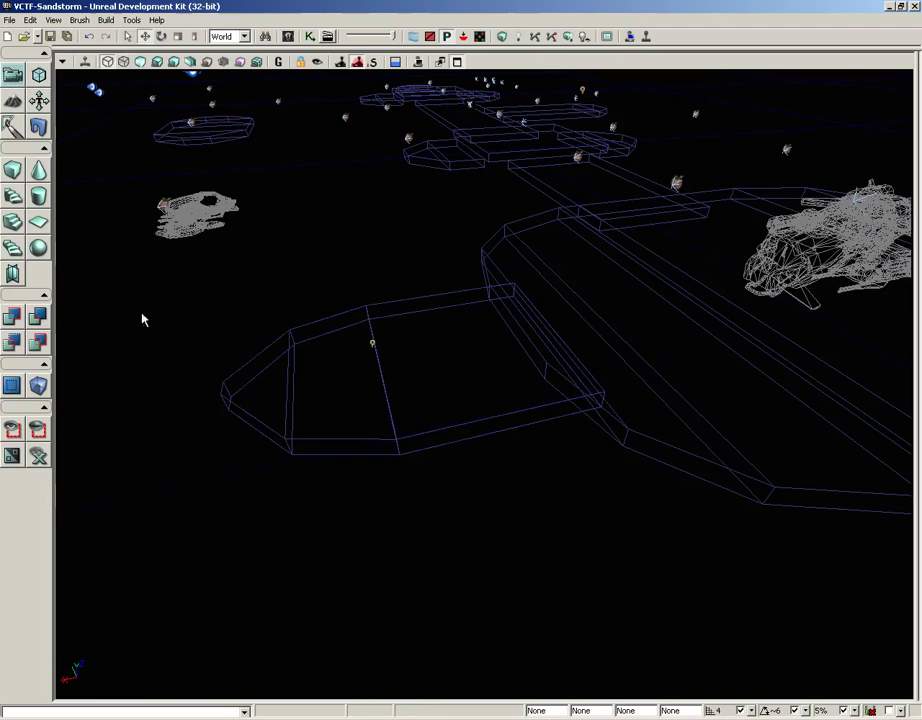
{"action": "left_click", "coordinate": [123, 62]}
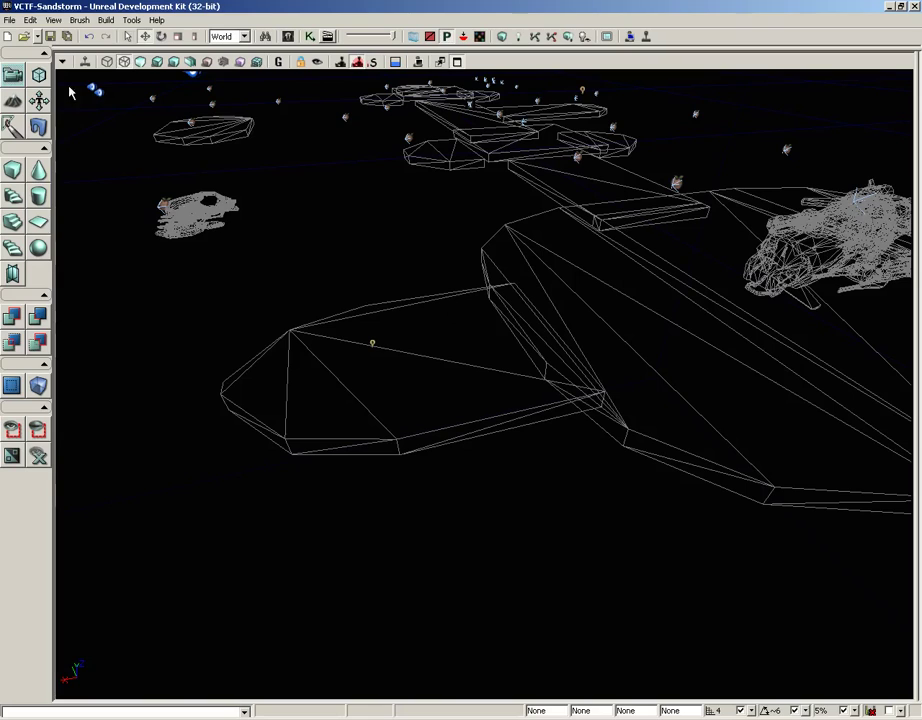
{"action": "left_click", "coordinate": [106, 63]}
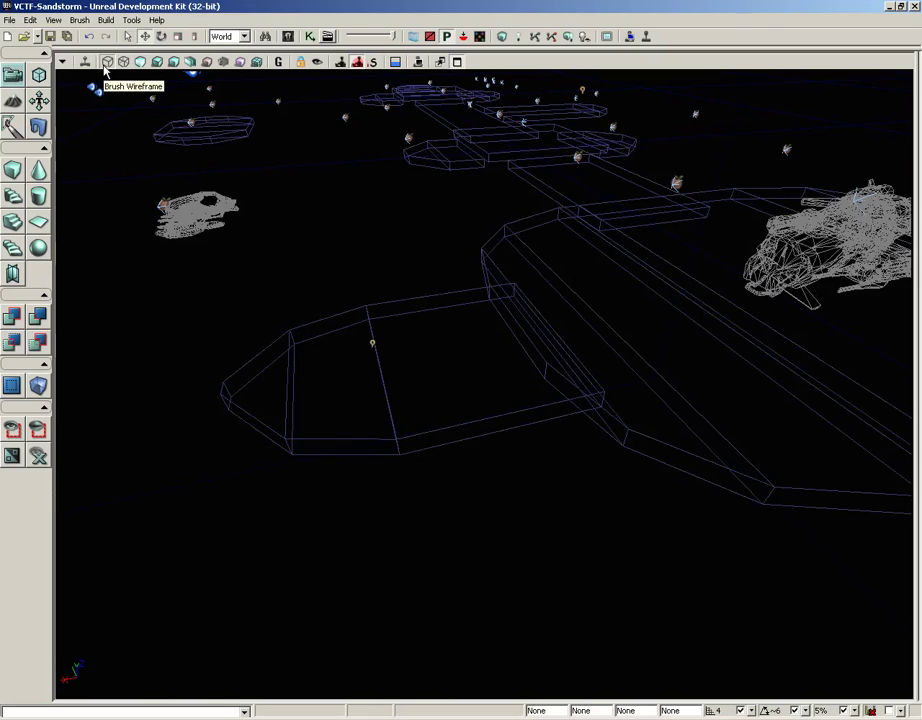
- Select the small round-ended platform brush, view its triangulated surfaces in Wireframe mode, and clear the selection
{"action": "left_click", "coordinate": [289, 376]}
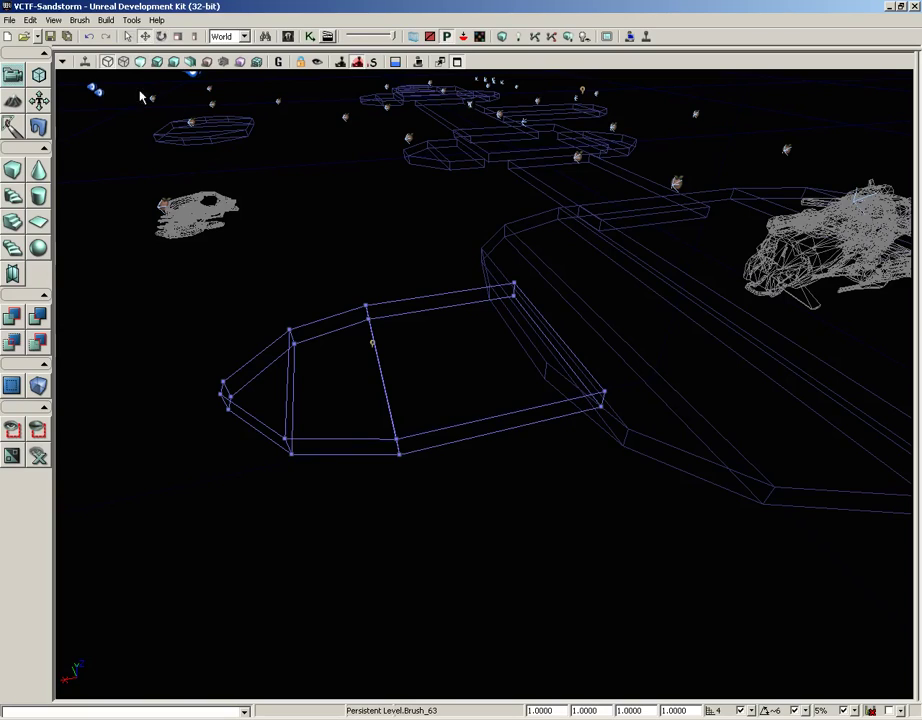
{"action": "left_click", "coordinate": [123, 61]}
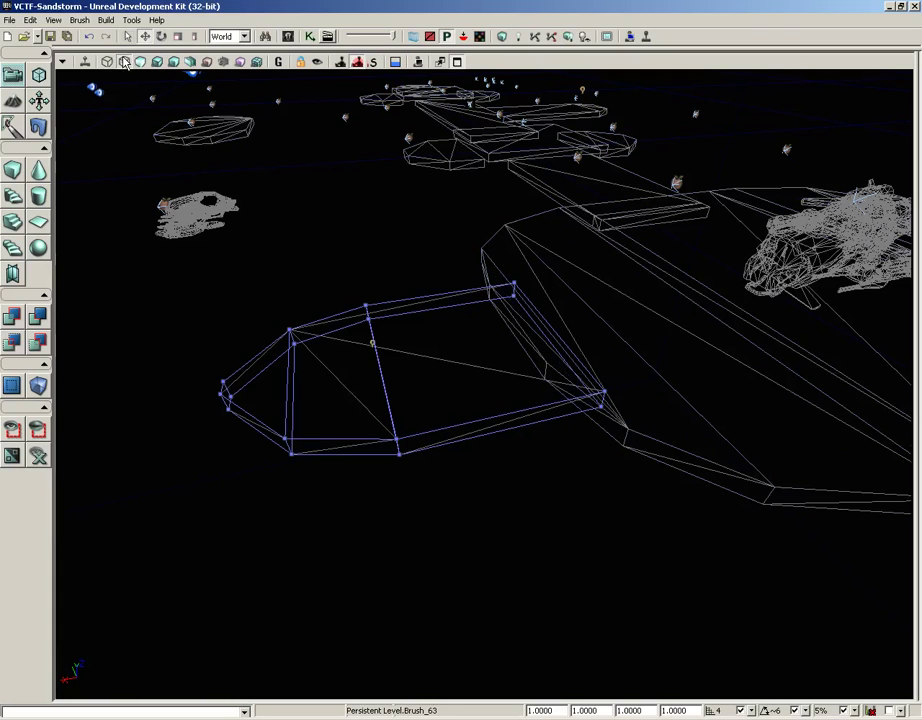
{"action": "left_click", "coordinate": [391, 426]}
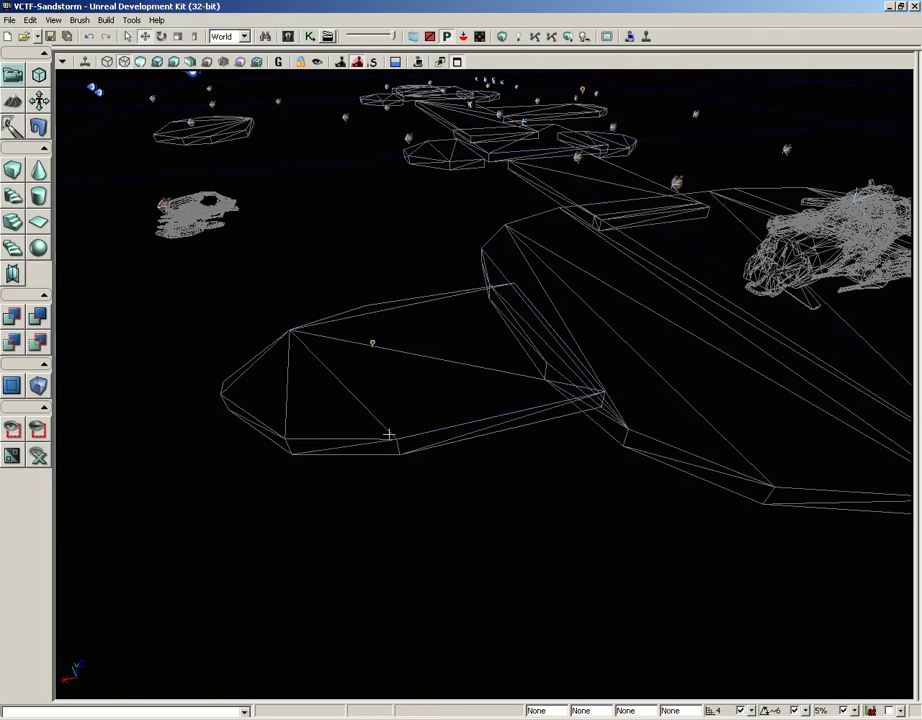
{"action": "scroll", "coordinate": [397, 460], "scroll_direction": "down", "scroll_amount": 1}
{"action": "left_click_drag", "start_coordinate": [423, 469], "coordinate": [505, 469]}
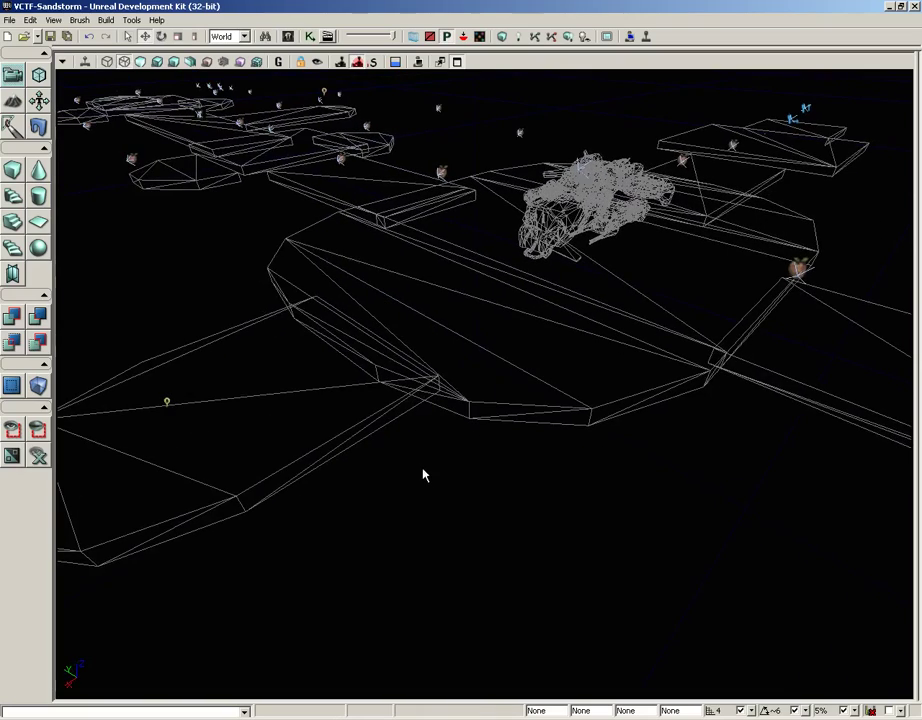
- Switch the viewport to Unlit mode, show the static meshes and terrain again, and look around the level
{"action": "left_click", "coordinate": [141, 61]}
{"action": "left_click_drag", "start_coordinate": [377, 282], "coordinate": [433, 325]}
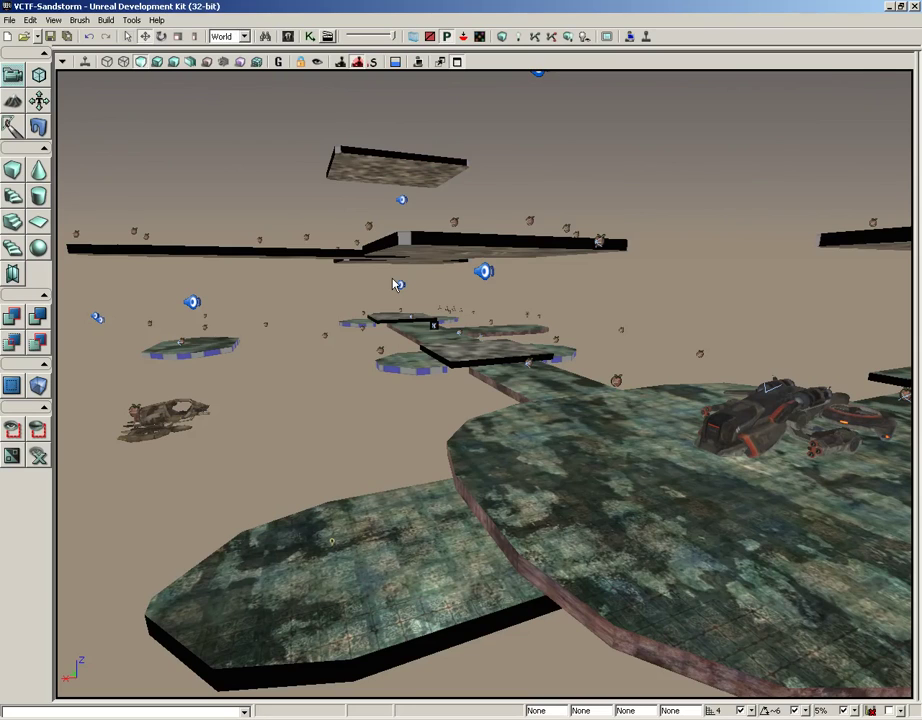
{"action": "key", "text": "w"}
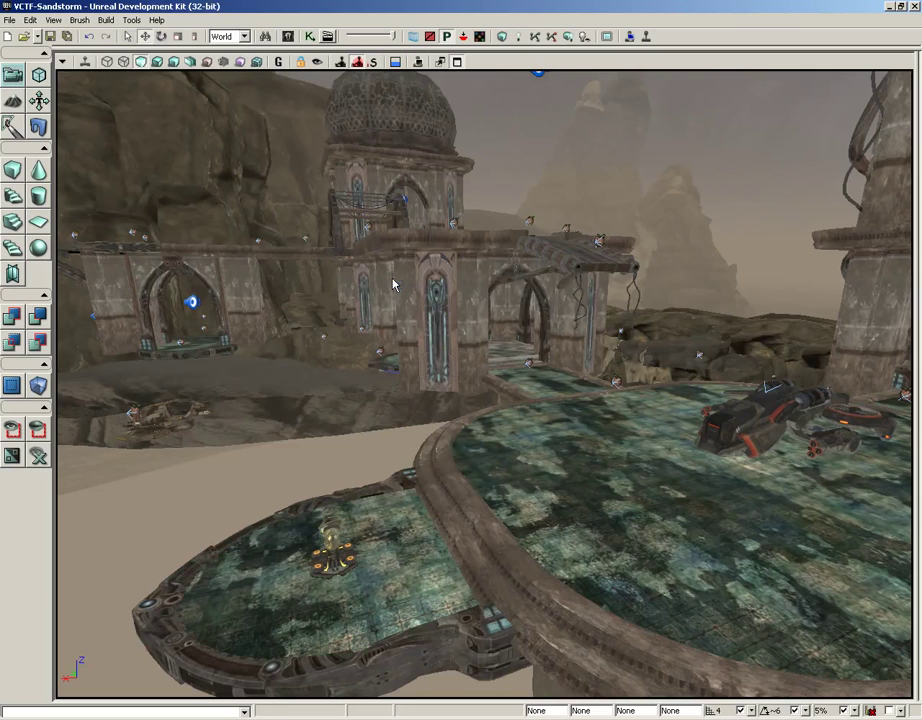
{"action": "key", "text": "t"}
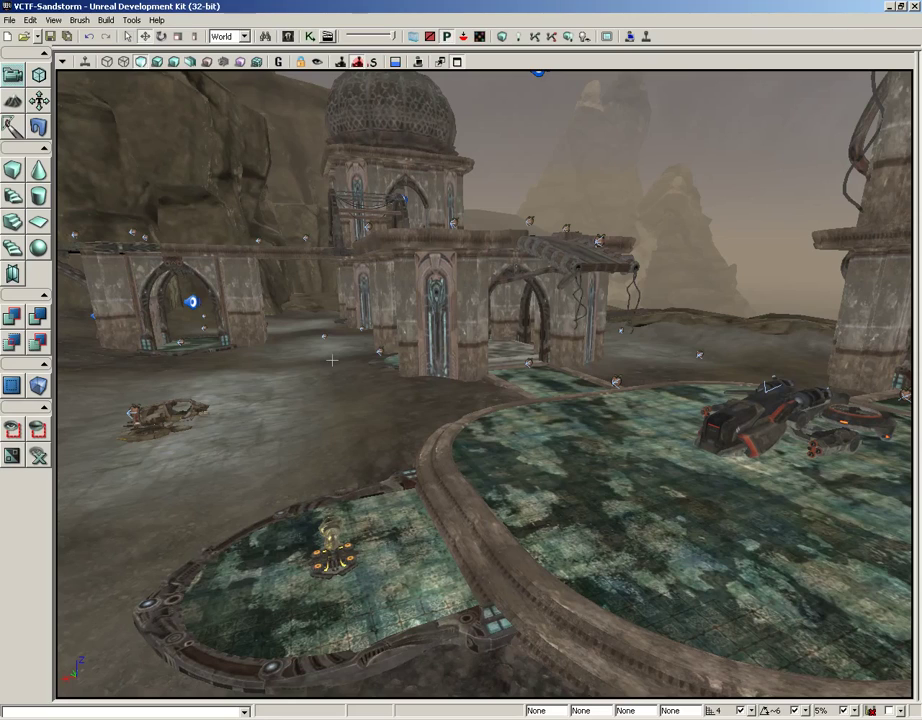
{"action": "mouse_move", "coordinate": [386, 449]}
{"action": "left_mouse_down"}
{"action": "mouse_move", "coordinate": [255, 387]}
{"action": "mouse_move", "coordinate": [369, 440]}
{"action": "left_mouse_up"}
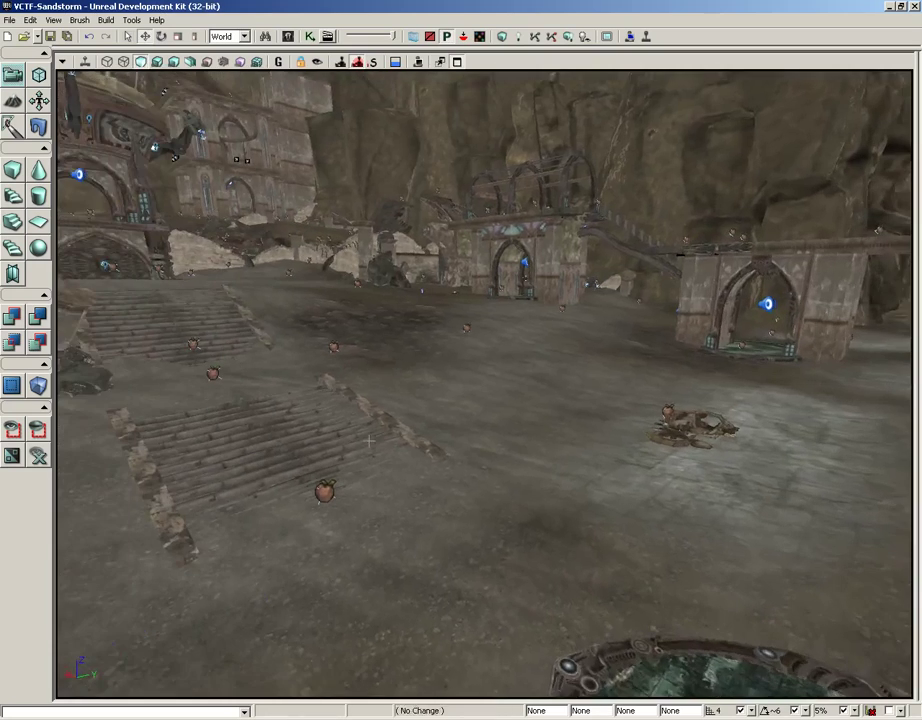
{"action": "right_click_drag", "start_coordinate": [369, 440], "coordinate": [280, 380]}
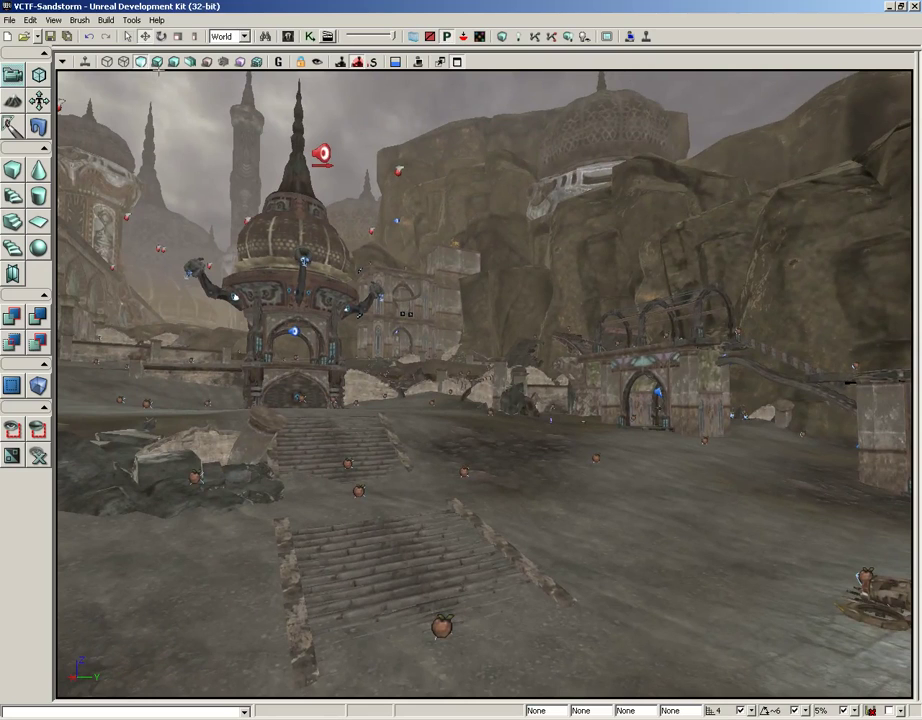
- Compare the courtyard in Lit mode with Unlit mode, and return the viewport to Lit mode
{"action": "left_click", "coordinate": [158, 62]}
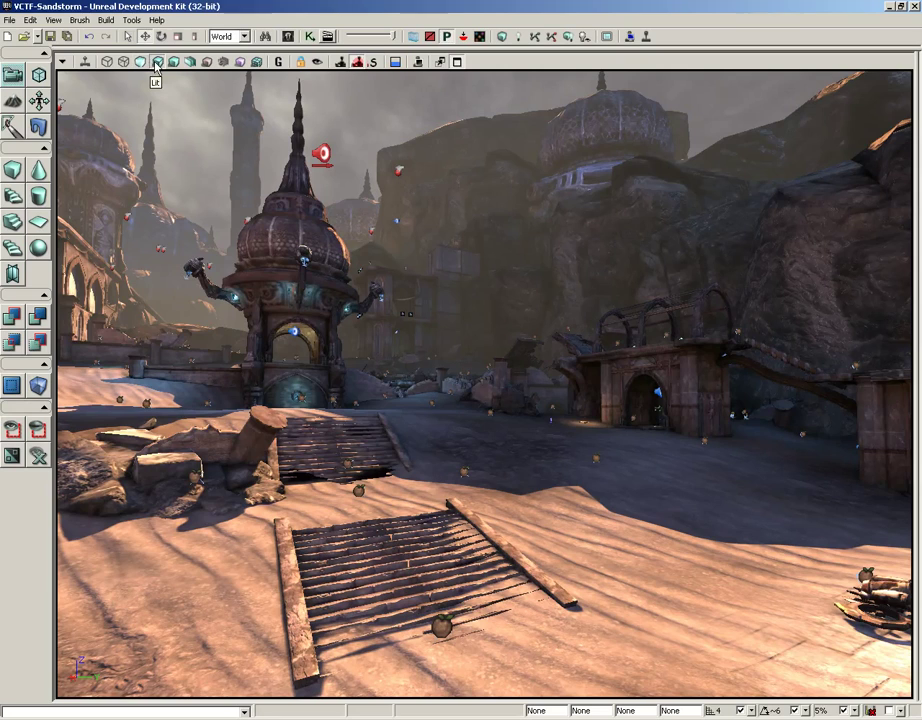
{"action": "left_click", "coordinate": [141, 62]}
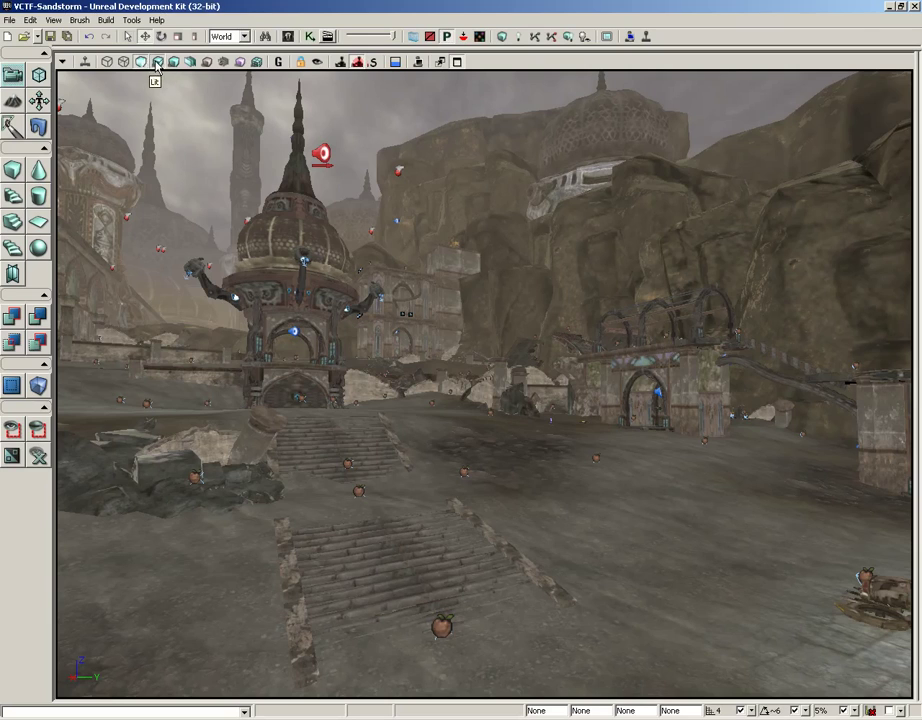
{"action": "left_click", "coordinate": [156, 63]}
- Switch the viewport to Lighting Only mode and examine how light and shadow fall on the buildings and terrain
{"action": "left_click", "coordinate": [174, 63]}
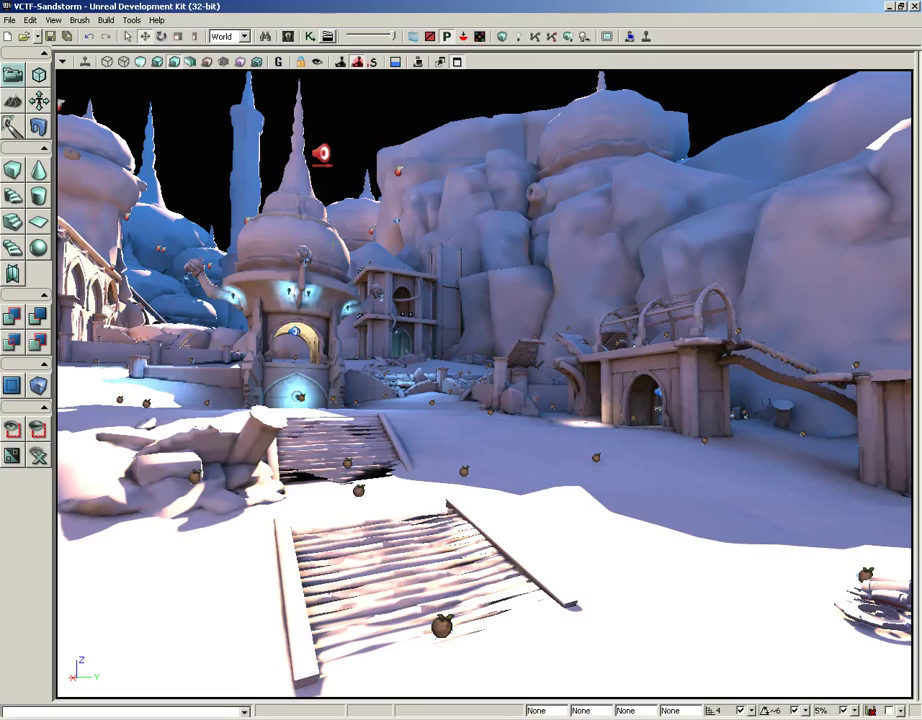
{"action": "right_click_drag", "start_coordinate": [378, 388], "coordinate": [614, 384]}
{"action": "left_click_drag", "start_coordinate": [614, 385], "coordinate": [421, 432]}
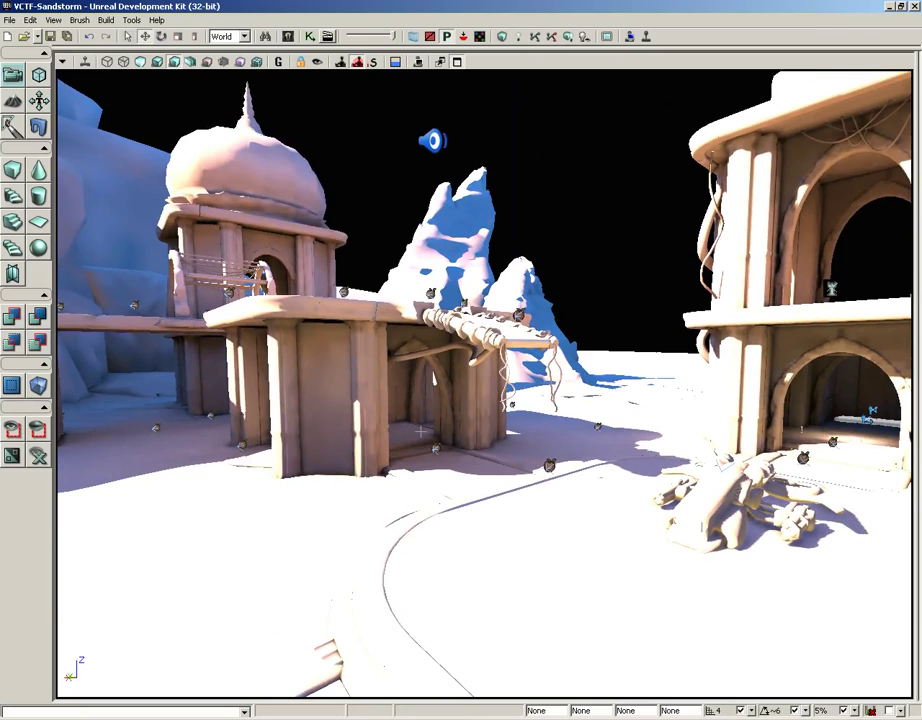
{"action": "left_click_drag", "start_coordinate": [419, 479], "coordinate": [70, 148]}
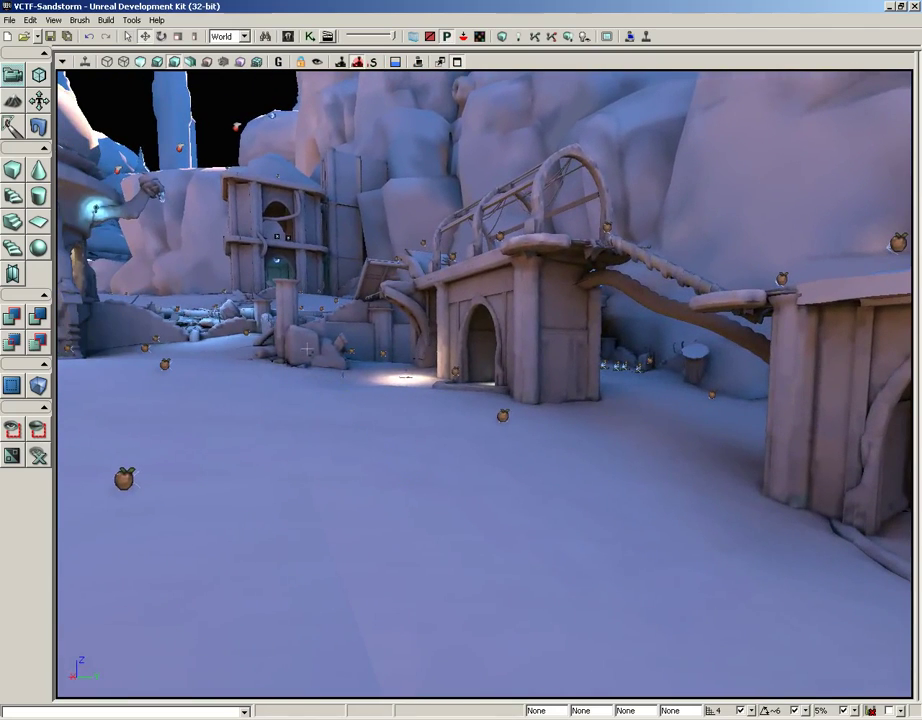
- Switch the viewport to Light Complexity mode and examine the coloring of the terrain, buildings and distant domes
{"action": "left_click", "coordinate": [191, 62]}
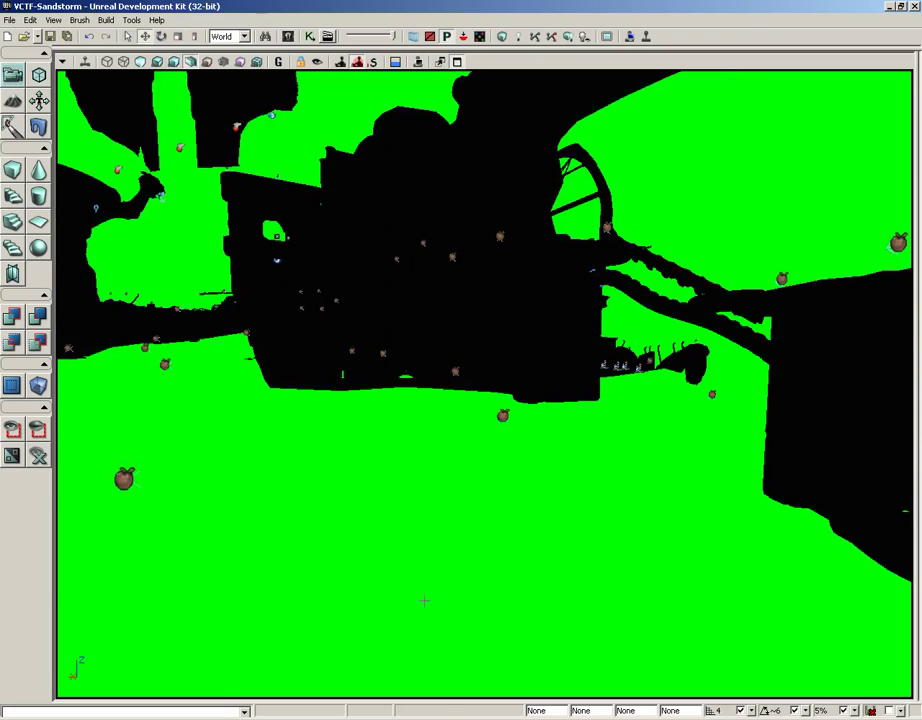
{"action": "left_click_drag", "start_coordinate": [388, 355], "coordinate": [110, 435]}
{"action": "right_click_drag", "start_coordinate": [110, 435], "coordinate": [1, 436]}
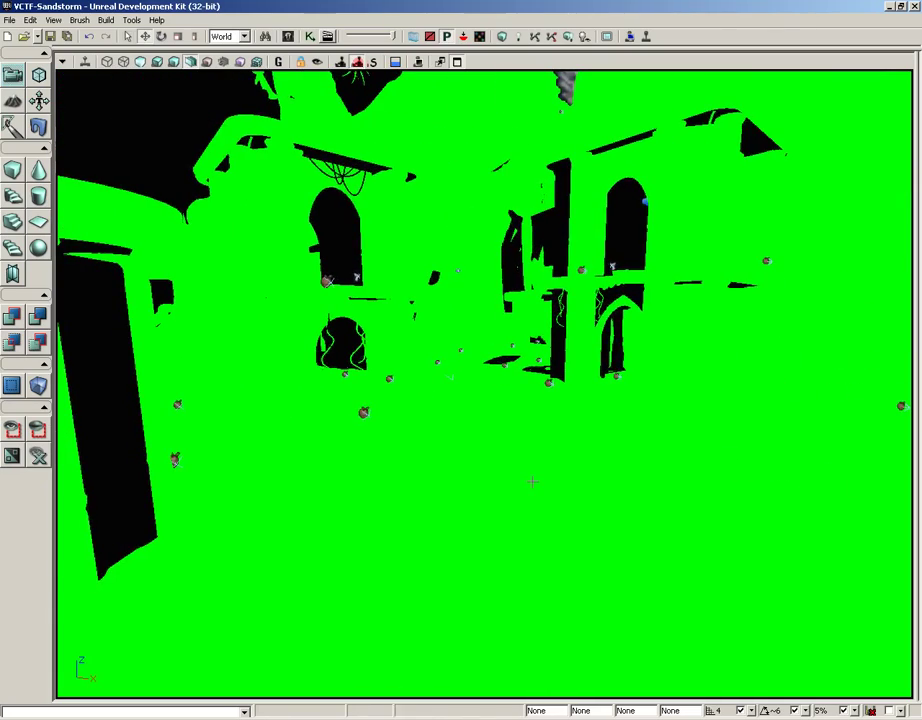
{"action": "left_click_drag", "start_coordinate": [533, 481], "coordinate": [532, 425]}
{"action": "middle_click_drag", "start_coordinate": [532, 425], "coordinate": [530, 228]}
{"action": "left_click_drag", "start_coordinate": [529, 228], "coordinate": [528, 195]}
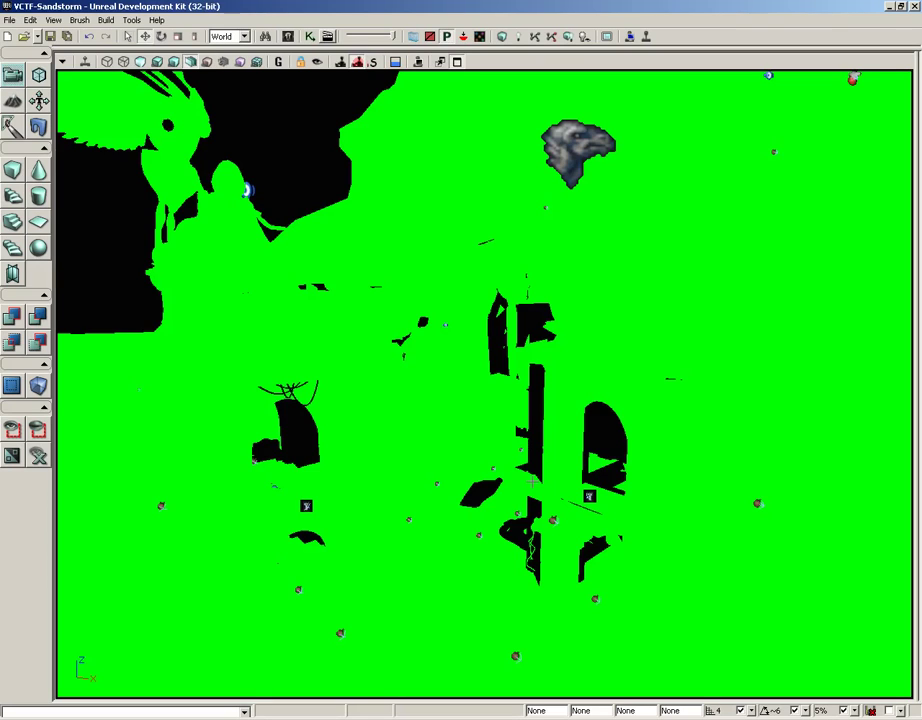
{"action": "right_click_drag", "start_coordinate": [581, 562], "coordinate": [831, 420]}
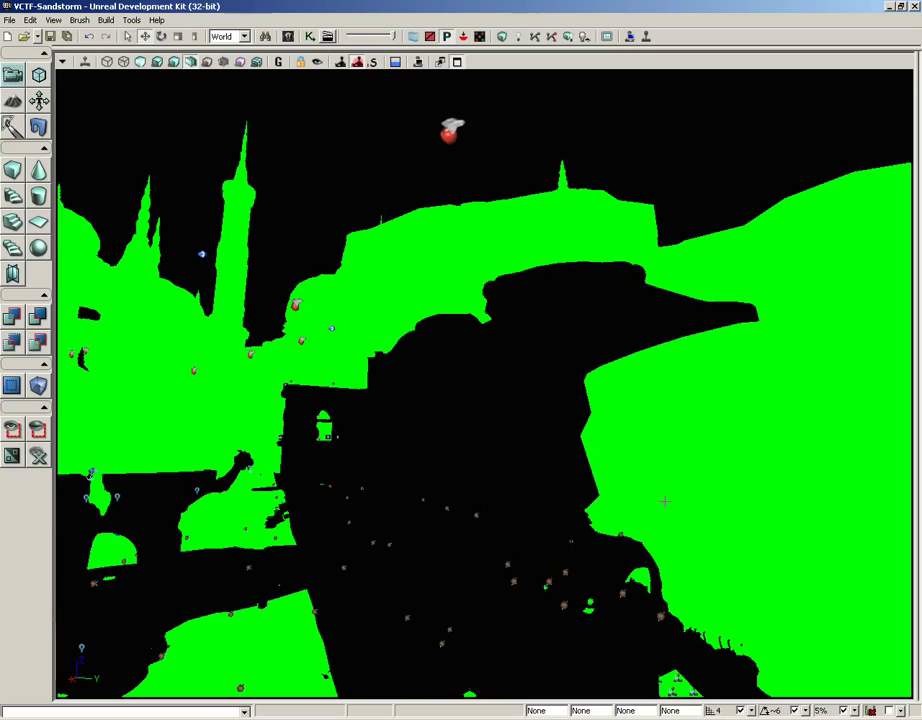
- Switch the viewport to Texture Density mode, examine the courtyard, and select the upper wooden stairs mesh
{"action": "left_click", "coordinate": [208, 62]}
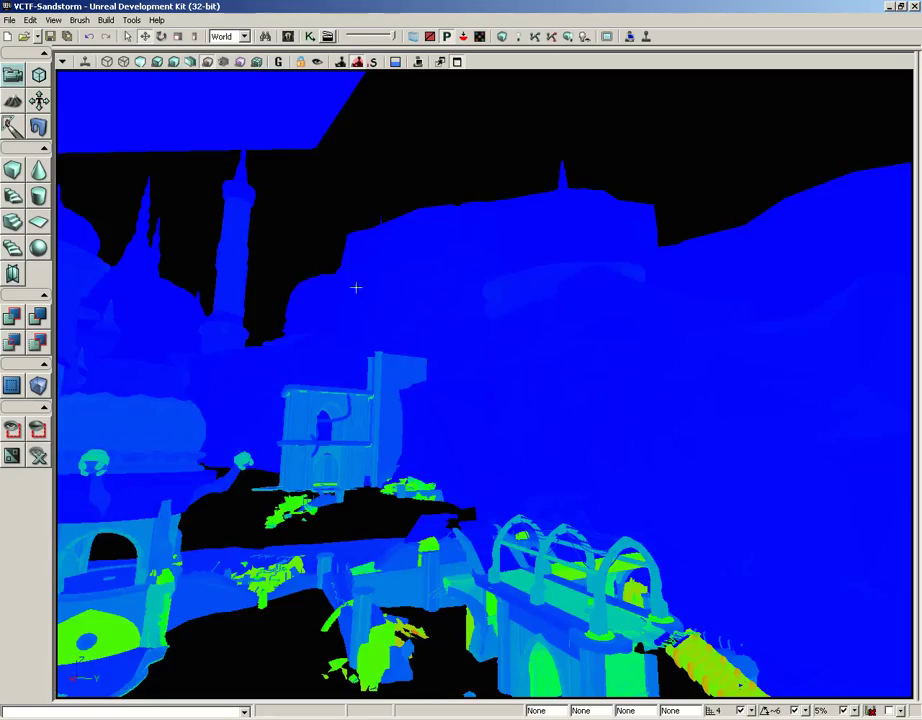
{"action": "right_click_drag", "start_coordinate": [493, 366], "coordinate": [390, 408]}
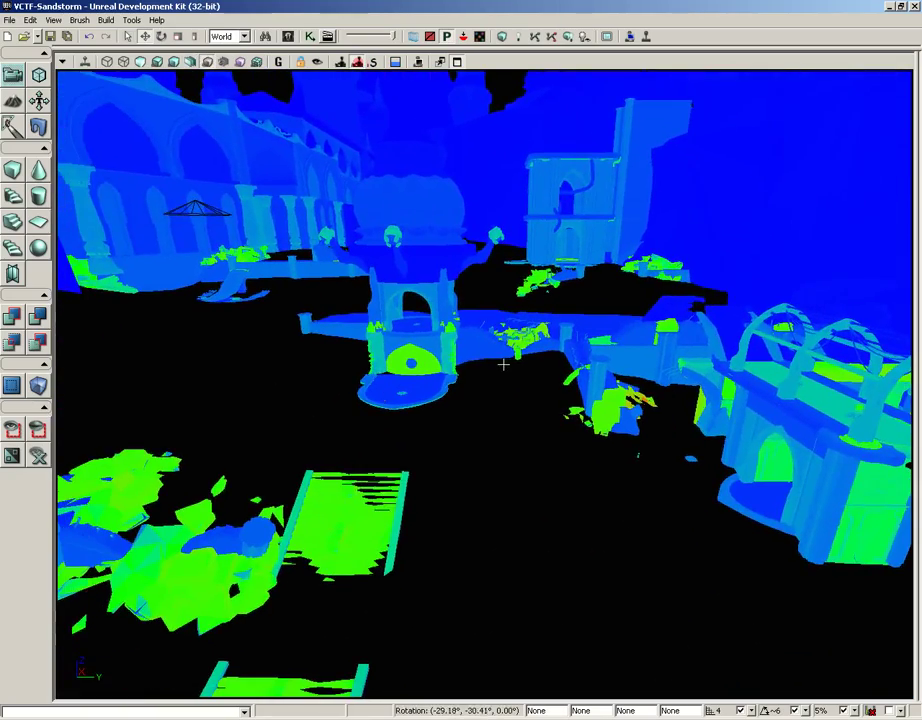
{"action": "left_click_drag", "start_coordinate": [506, 424], "coordinate": [380, 424]}
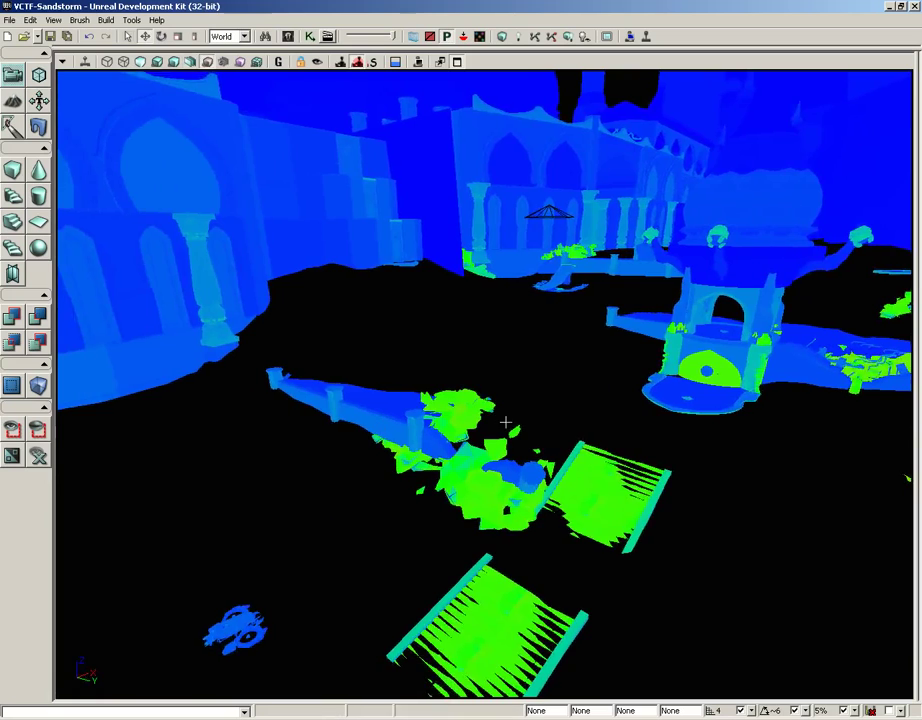
{"action": "right_click_drag", "start_coordinate": [504, 422], "coordinate": [505, 494]}
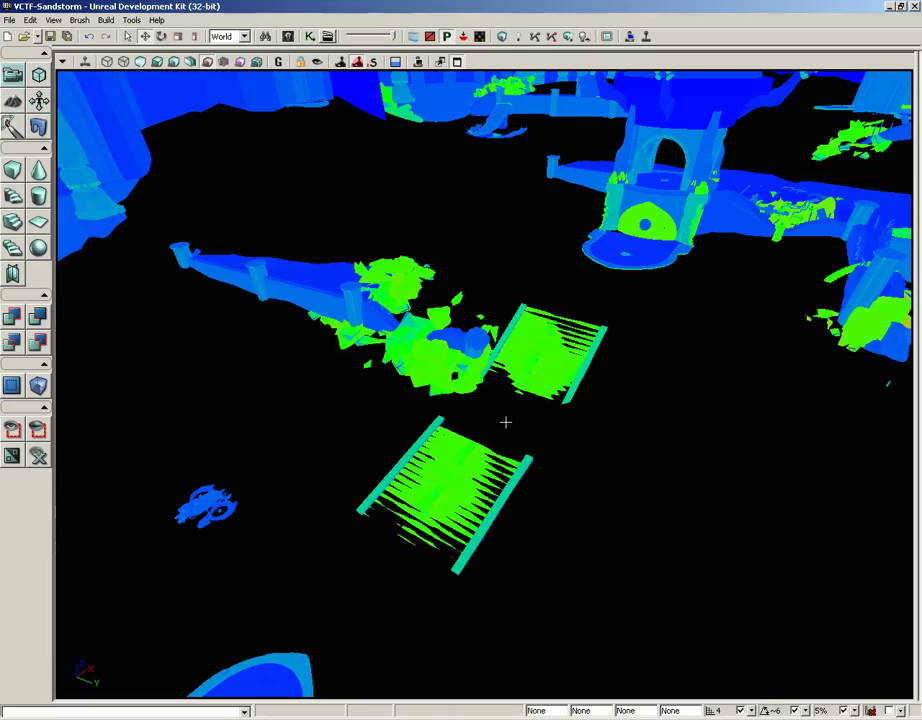
{"action": "left_click_drag", "start_coordinate": [505, 422], "coordinate": [434, 340]}
{"action": "left_click", "coordinate": [434, 340]}
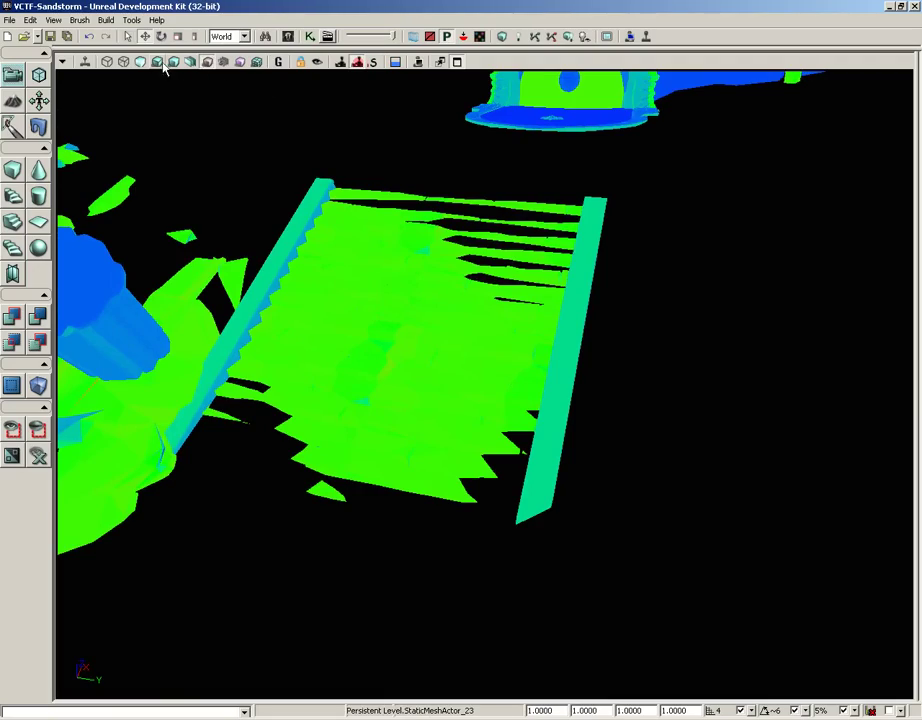
- View the upper stairs in Lit mode, clear their selection highlight by selecting the terrain, and inspect the step textures up close
{"action": "left_click", "coordinate": [157, 61]}
{"action": "left_click_drag", "start_coordinate": [317, 240], "coordinate": [295, 225]}
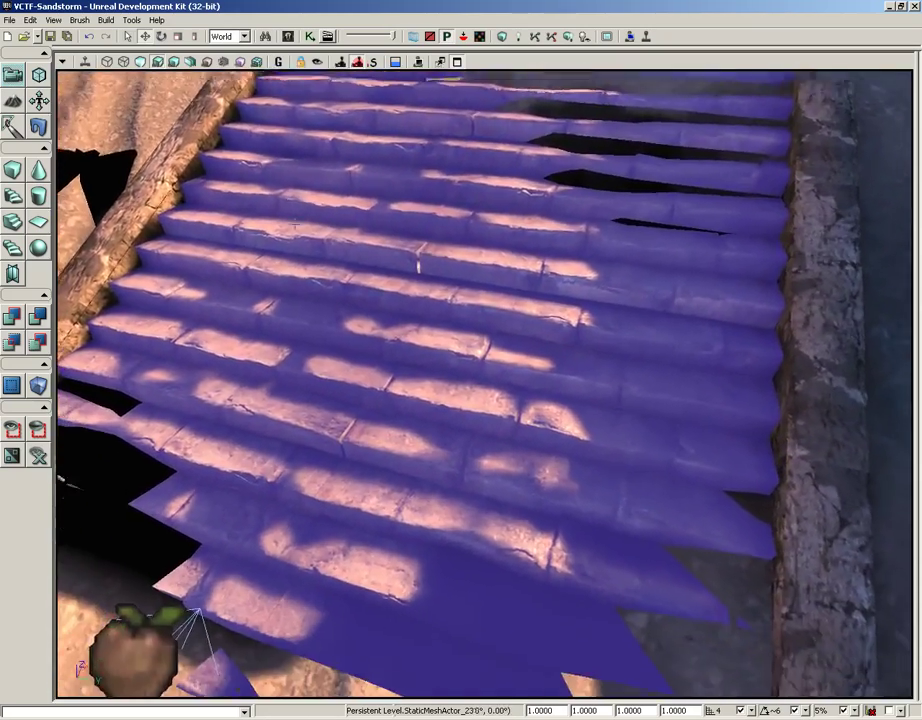
{"action": "left_click", "coordinate": [300, 662]}
{"action": "left_click_drag", "start_coordinate": [443, 370], "coordinate": [438, 338]}
{"action": "scroll", "coordinate": [437, 338], "scroll_direction": "up", "scroll_amount": 2}
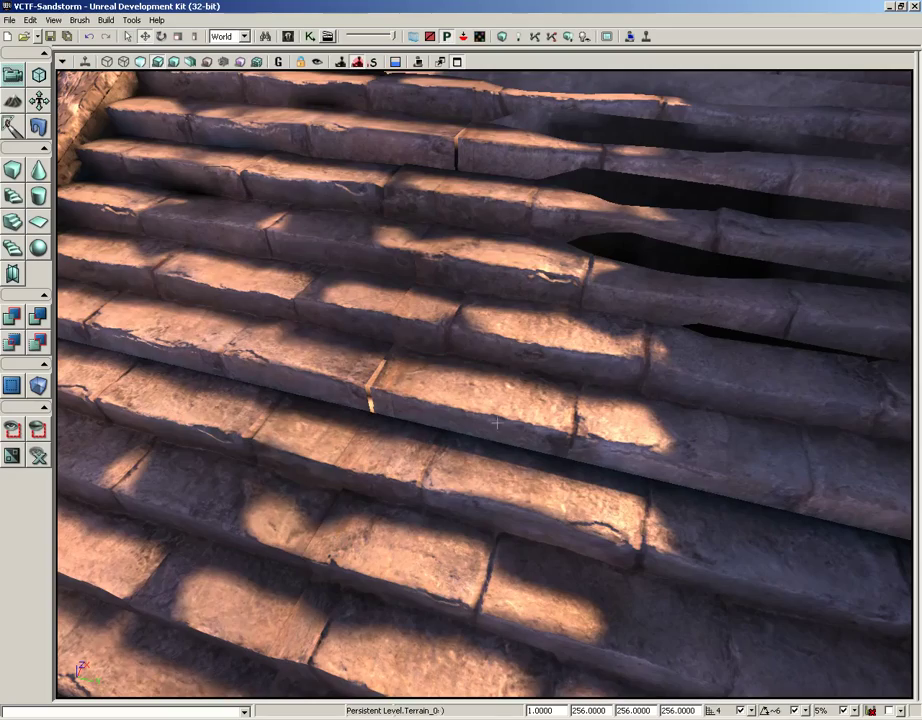
{"action": "scroll", "coordinate": [484, 583], "scroll_direction": "up", "scroll_amount": 3}
{"action": "scroll", "coordinate": [497, 425], "scroll_direction": "down", "scroll_amount": 8}
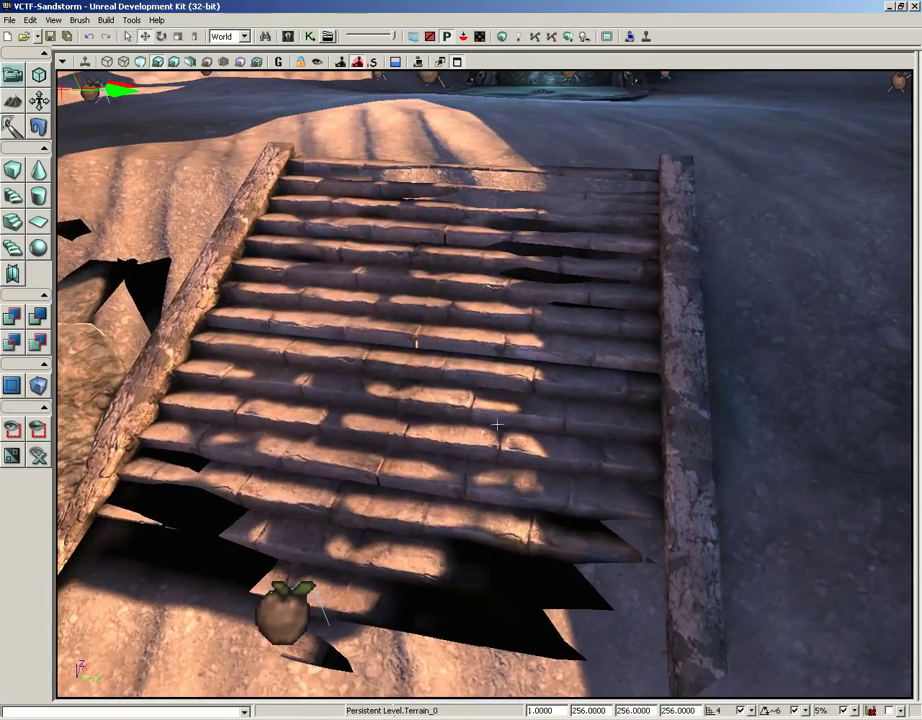
- Return to Texture Density mode, select the upper stairs mesh, and compare its color with the surrounding buildings
{"action": "left_click", "coordinate": [207, 63]}
{"action": "left_click", "coordinate": [418, 330]}
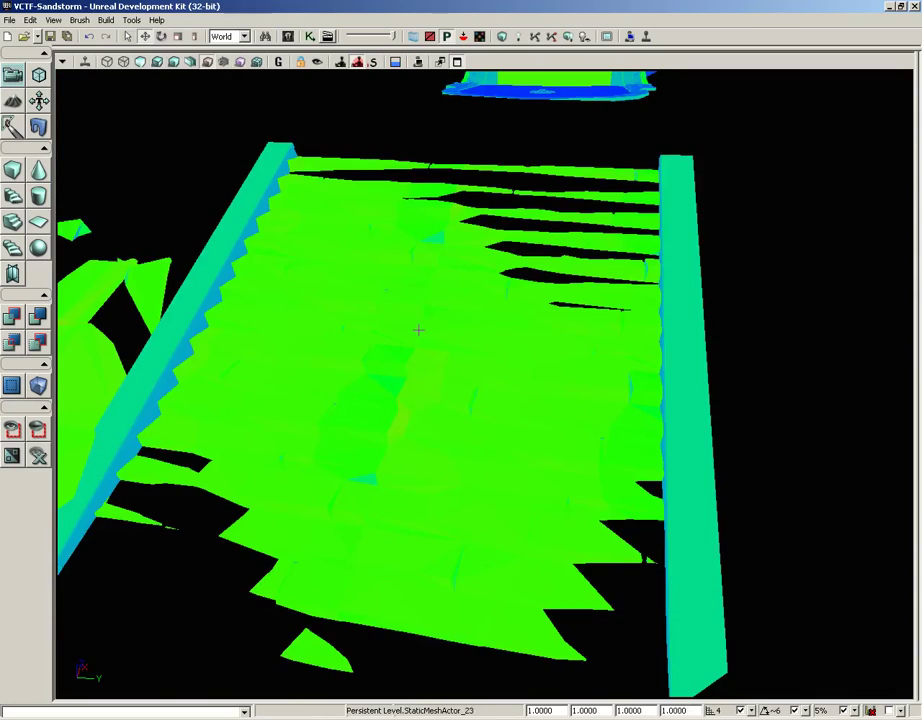
{"action": "right_click_drag", "start_coordinate": [413, 323], "coordinate": [366, 200]}
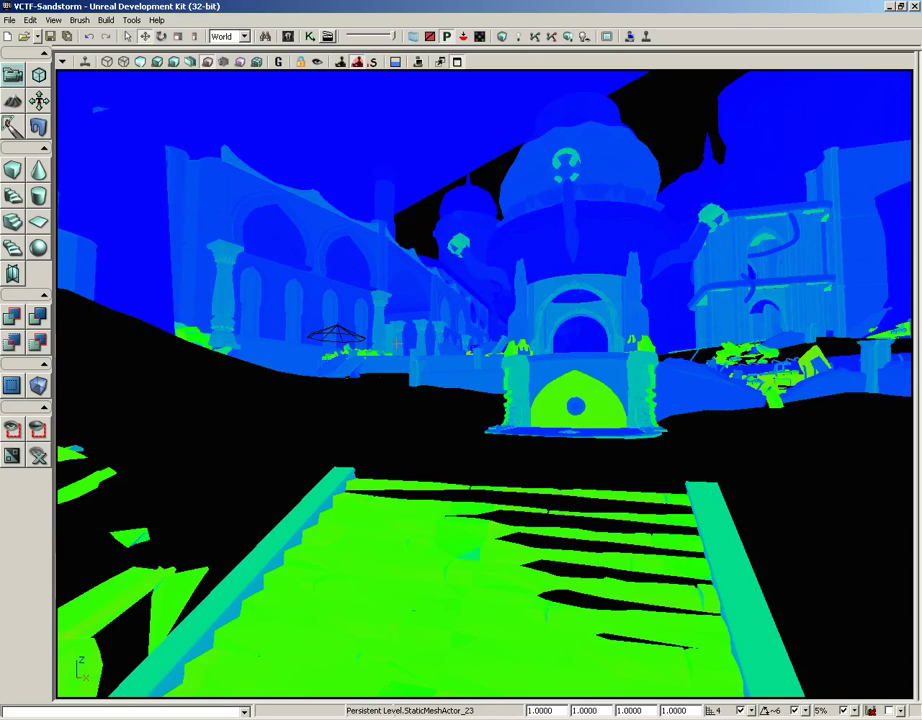
{"action": "right_click_drag", "start_coordinate": [413, 403], "coordinate": [405, 428]}
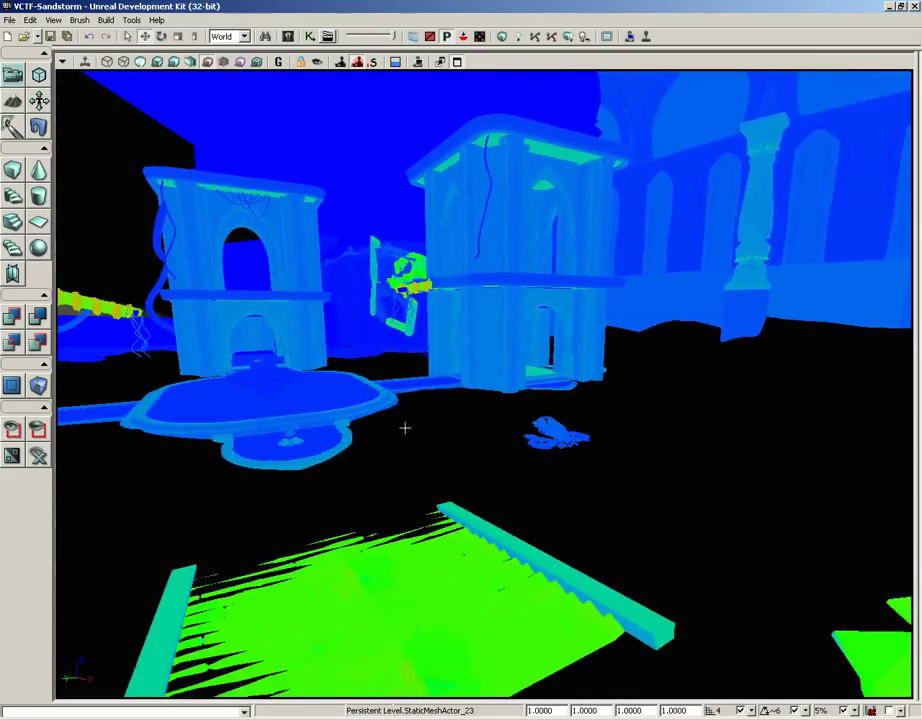
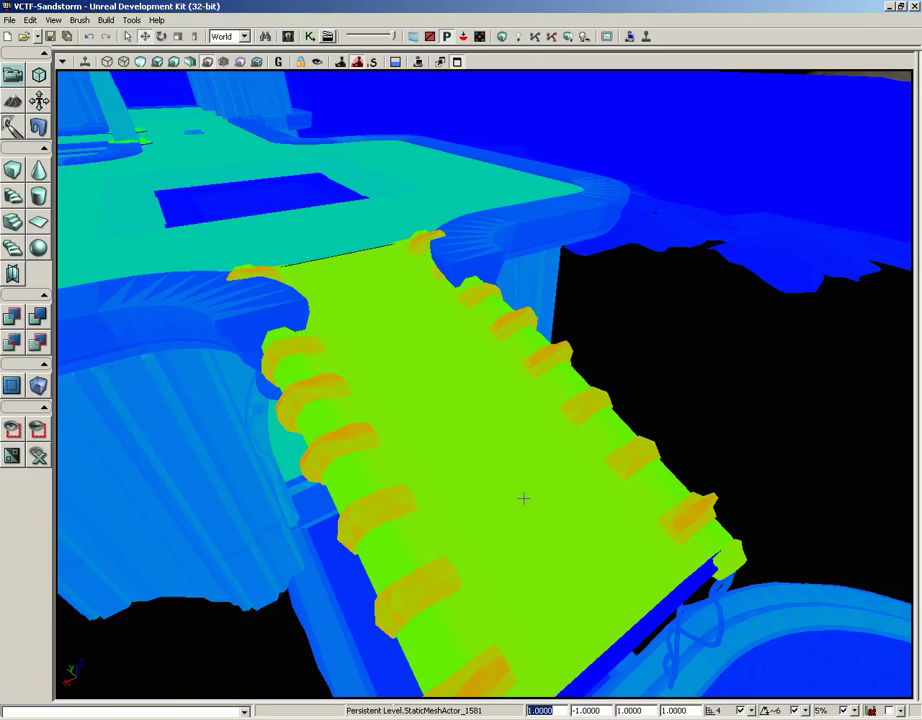
- Set the selected ramp mesh's draw scale to 0.5 and compare its texture with the adjoining full-size ramp in Lit mode
{"action": "type", "text": "0.5"}
{"action": "key", "text": "Return"}
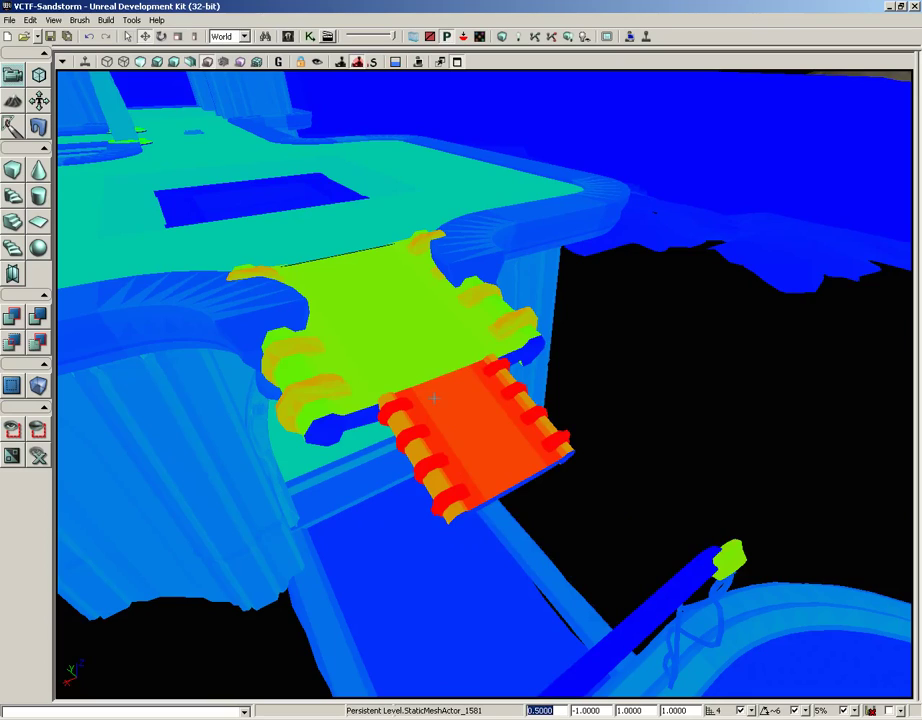
{"action": "left_click", "coordinate": [166, 63]}
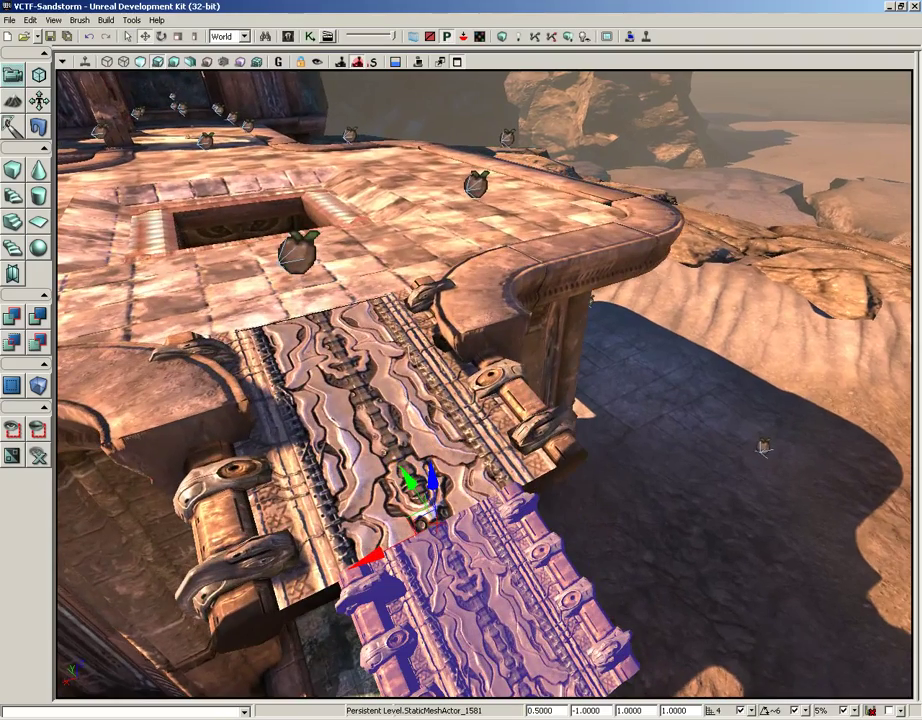
{"action": "left_click", "coordinate": [740, 164]}
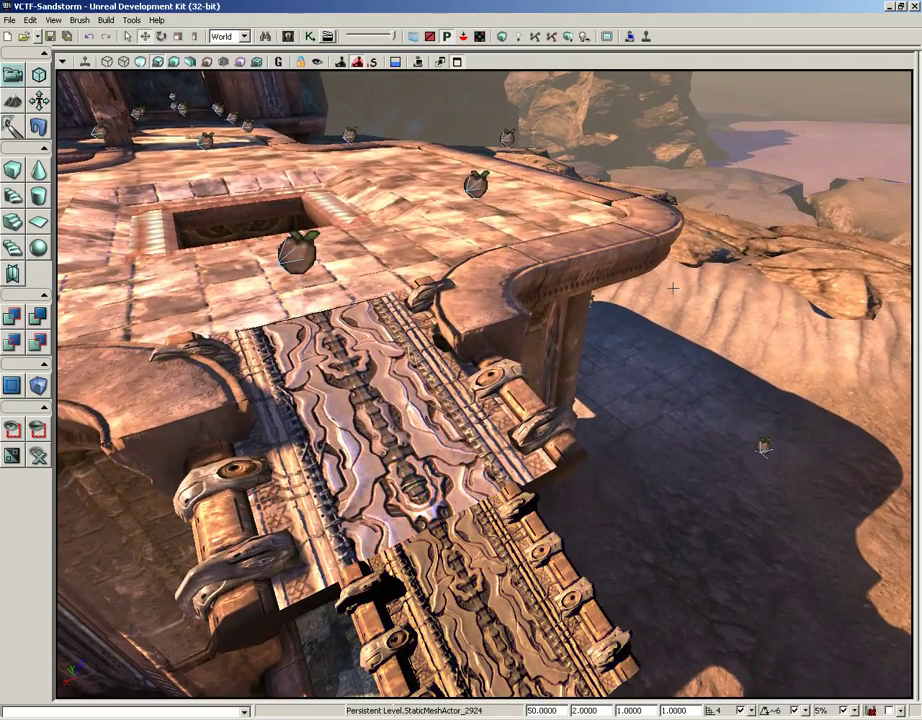
{"action": "left_click_drag", "start_coordinate": [673, 288], "coordinate": [673, 312]}
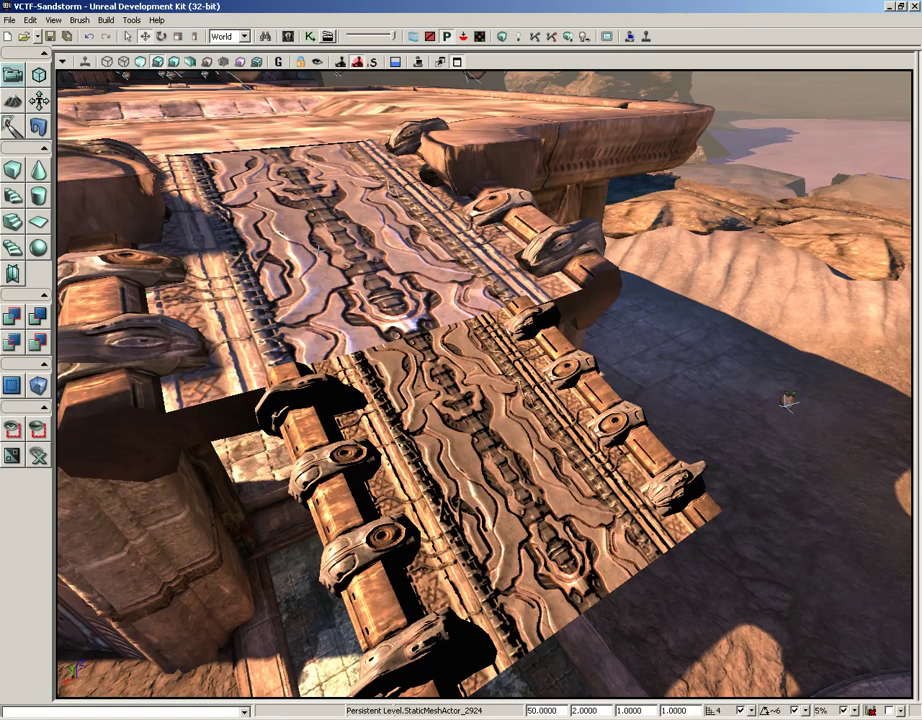
- Examine the ramps and courtyard in Shader Complexity mode, and return to Lit mode to look over the same area
{"action": "left_click", "coordinate": [222, 62]}
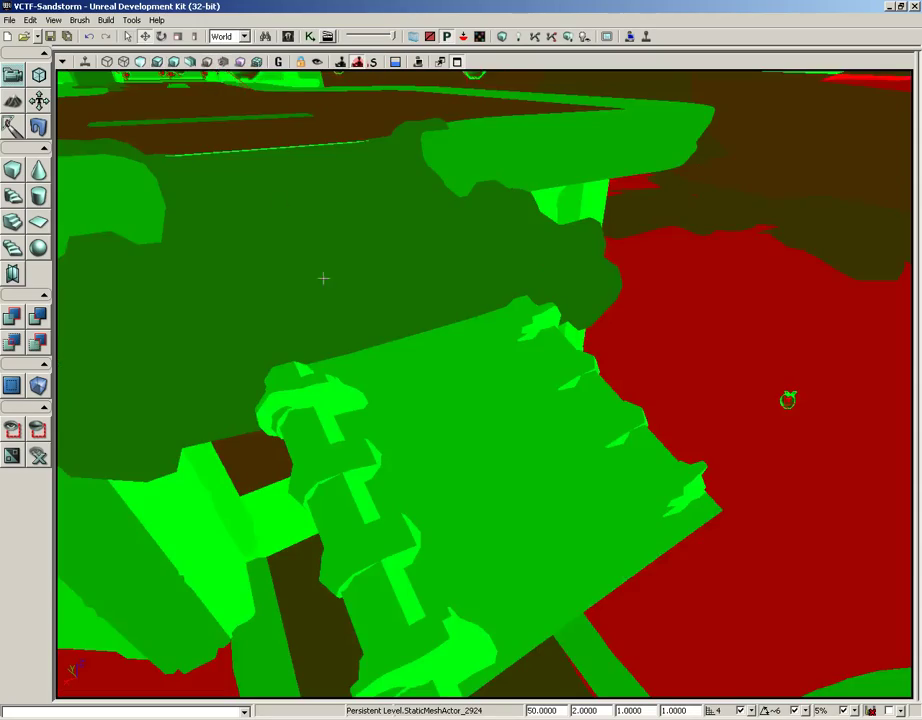
{"action": "right_click_drag", "start_coordinate": [323, 278], "coordinate": [58, 104]}
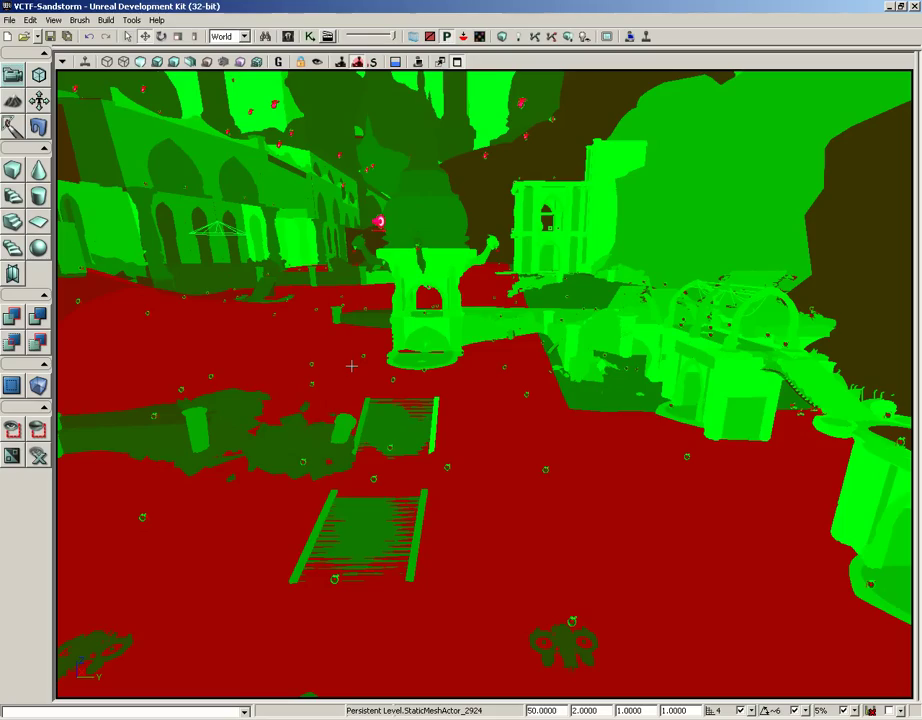
{"action": "left_click", "coordinate": [157, 62]}
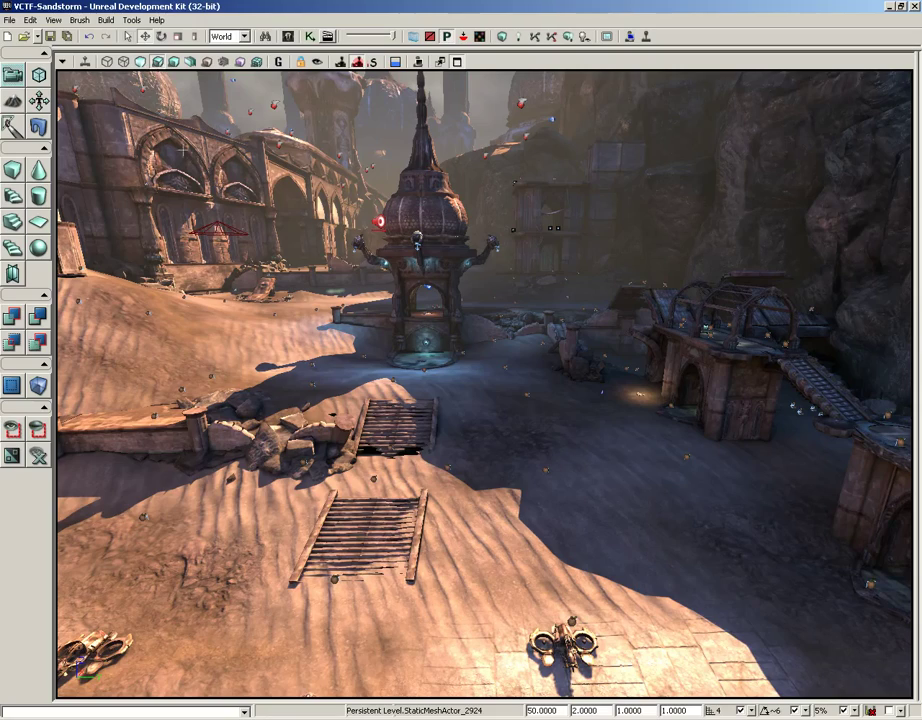
{"action": "right_click_drag", "start_coordinate": [554, 492], "coordinate": [510, 540]}
{"action": "left_click_drag", "start_coordinate": [510, 540], "coordinate": [542, 484]}
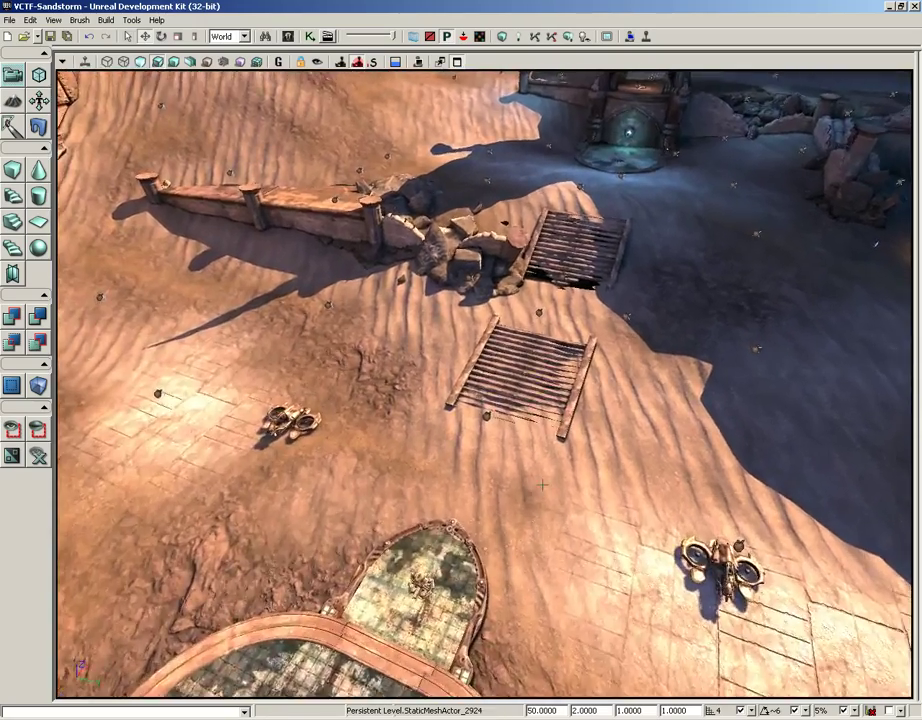
{"action": "right_click_drag", "start_coordinate": [541, 485], "coordinate": [443, 553]}
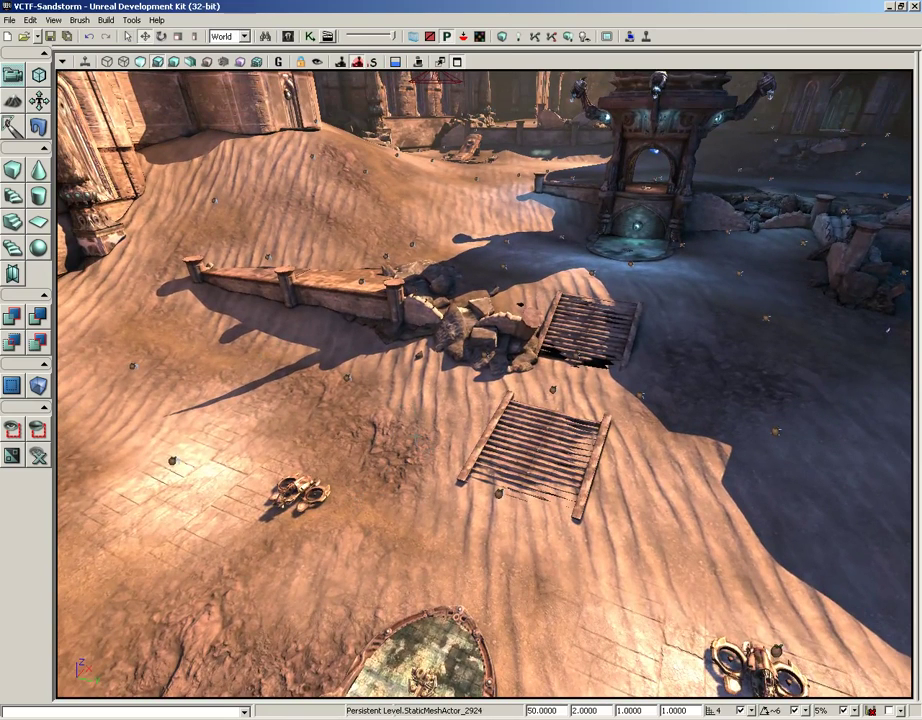
{"action": "right_click_drag", "start_coordinate": [443, 553], "coordinate": [444, 521]}
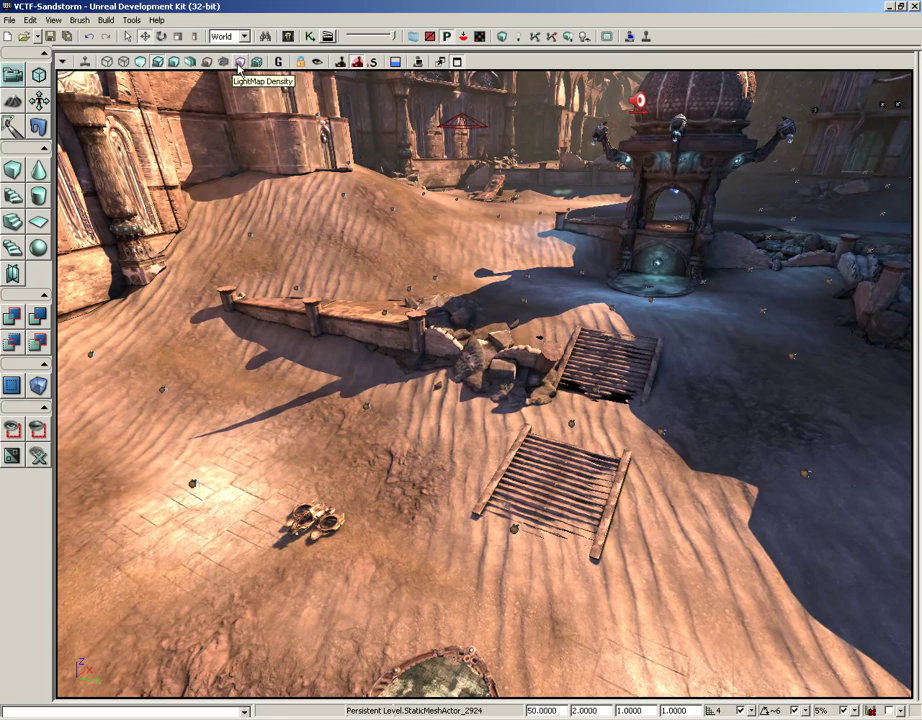
- Switch the viewport to LightMap Density mode, move the Density Rendering Options aside, view the level, and highlight the Ideal Density value
{"action": "left_click", "coordinate": [240, 64]}
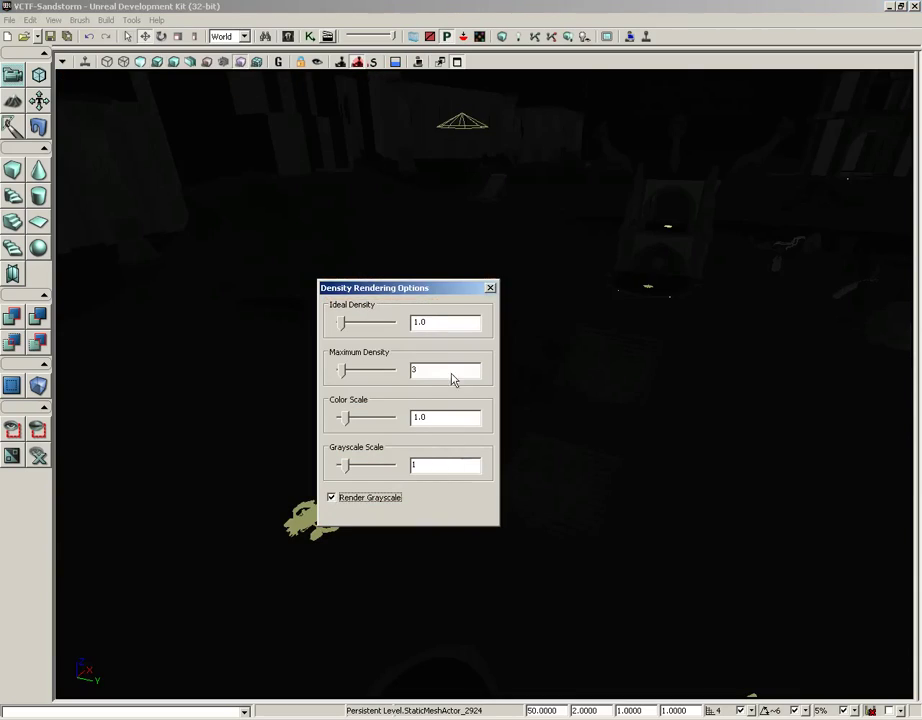
{"action": "left_click_drag", "start_coordinate": [425, 295], "coordinate": [798, 346]}
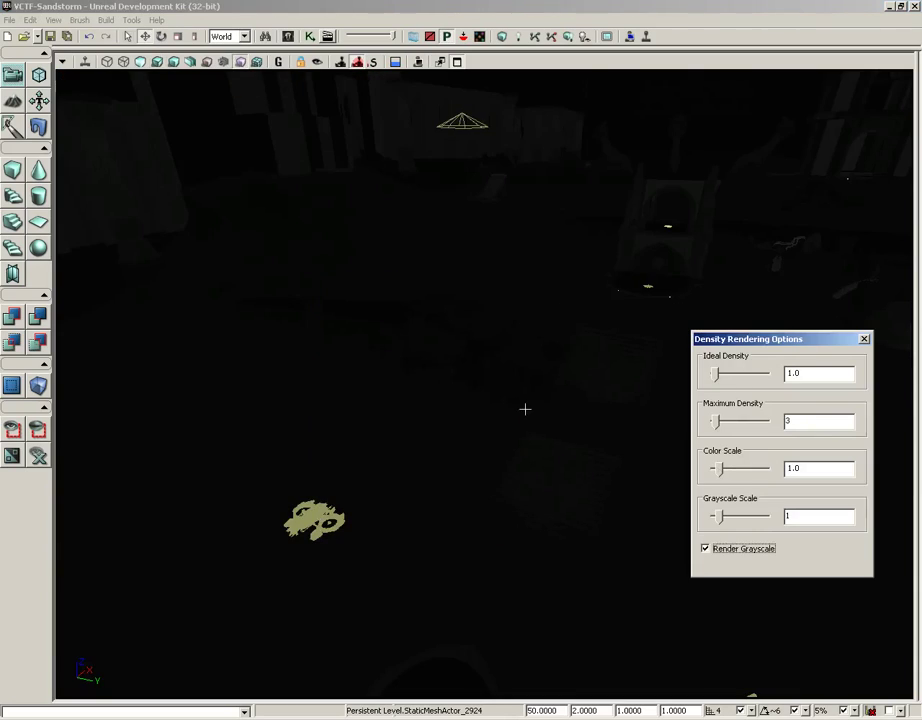
{"action": "right_click_drag", "start_coordinate": [525, 410], "coordinate": [566, 340]}
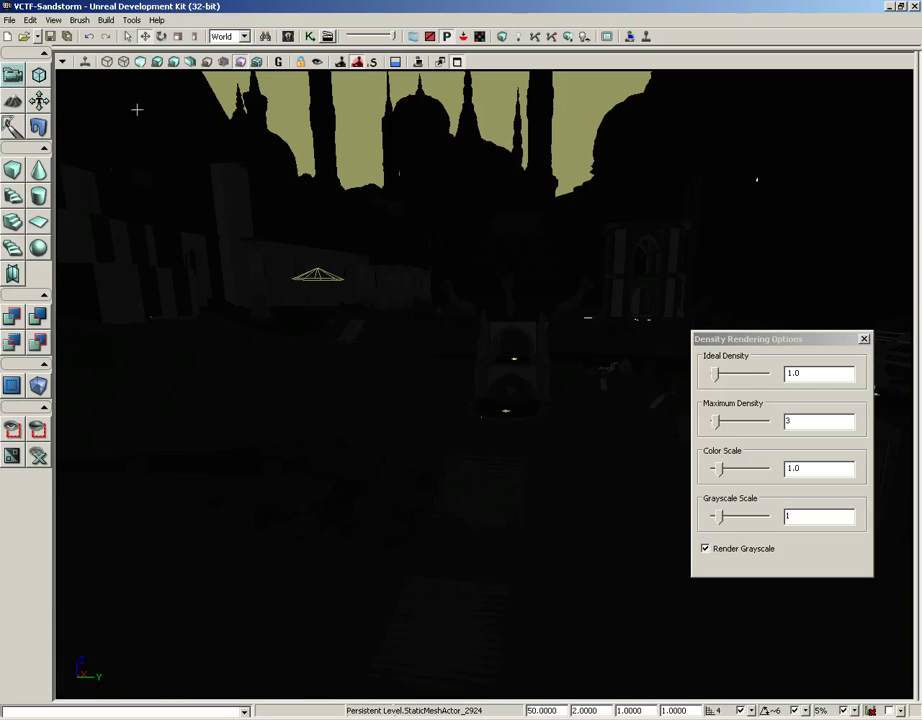
{"action": "left_click", "coordinate": [803, 371]}
{"action": "left_click_drag", "start_coordinate": [804, 369], "coordinate": [771, 368]}
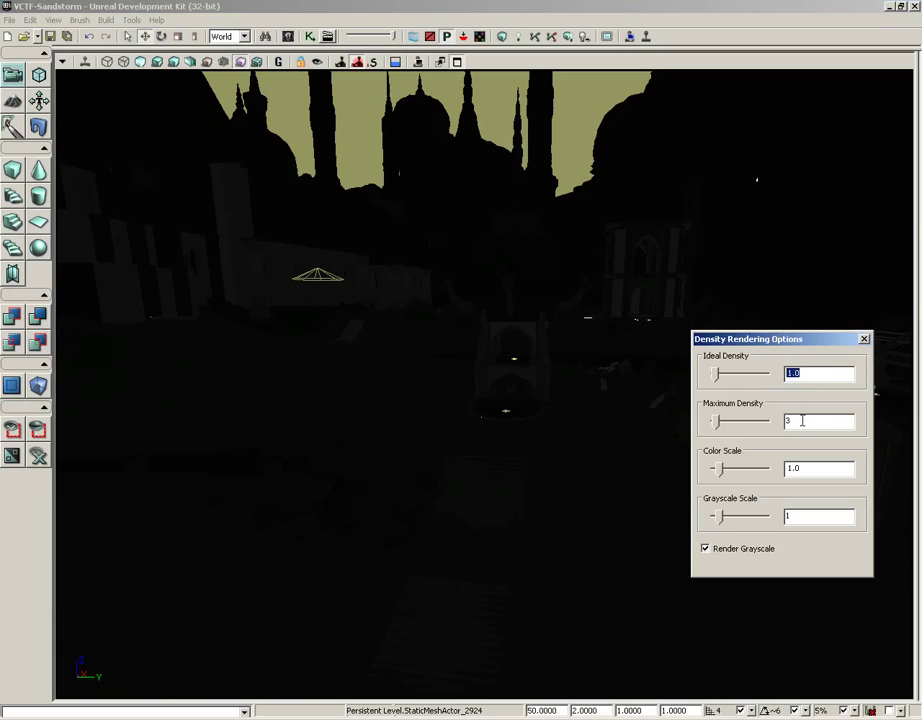
- Look over the level in grayscale LightMap Density mode, moving from the courtyard to the round machine on the tower floor
{"action": "left_click_drag", "start_coordinate": [802, 420], "coordinate": [764, 415]}
{"action": "left_click_drag", "start_coordinate": [410, 393], "coordinate": [333, 370]}
{"action": "mouse_move", "coordinate": [370, 432]}
{"action": "left_mouse_down"}
{"action": "mouse_move", "coordinate": [364, 393]}
{"action": "mouse_move", "coordinate": [370, 432]}
{"action": "left_mouse_up"}
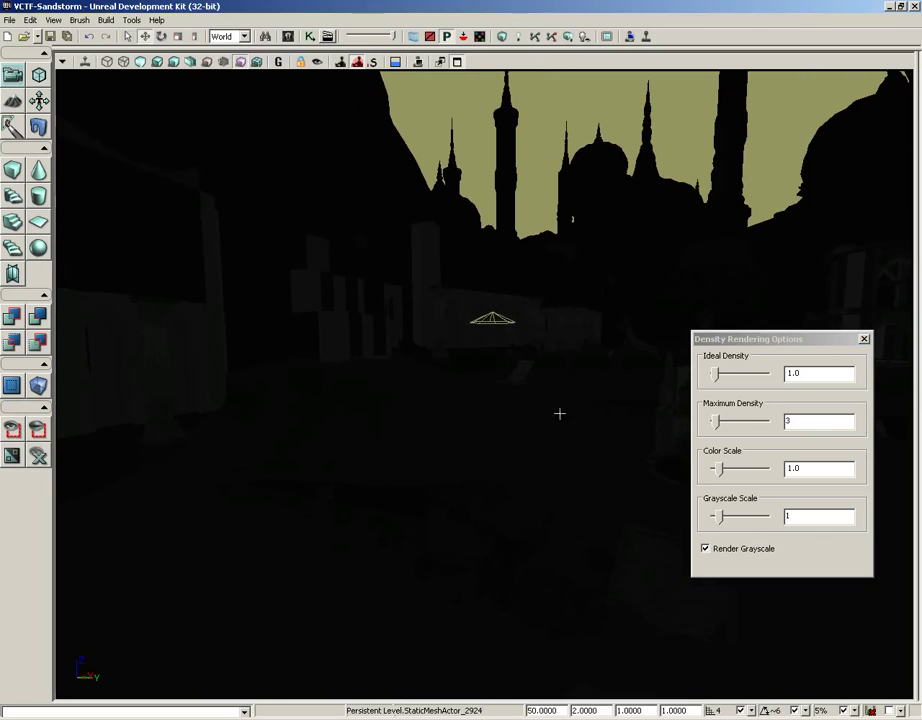
{"action": "left_click_drag", "start_coordinate": [549, 436], "coordinate": [519, 420]}
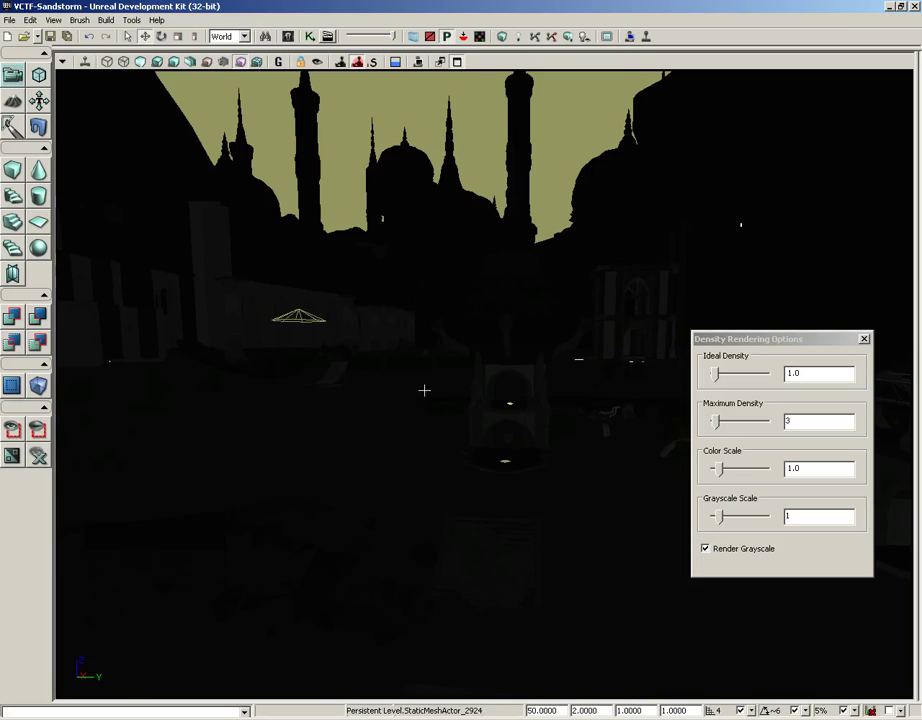
{"action": "left_click_drag", "start_coordinate": [424, 389], "coordinate": [364, 136]}
{"action": "left_click_drag", "start_coordinate": [480, 481], "coordinate": [440, 350]}
{"action": "right_click_drag", "start_coordinate": [475, 486], "coordinate": [449, 566]}
{"action": "left_click_drag", "start_coordinate": [448, 566], "coordinate": [460, 470]}
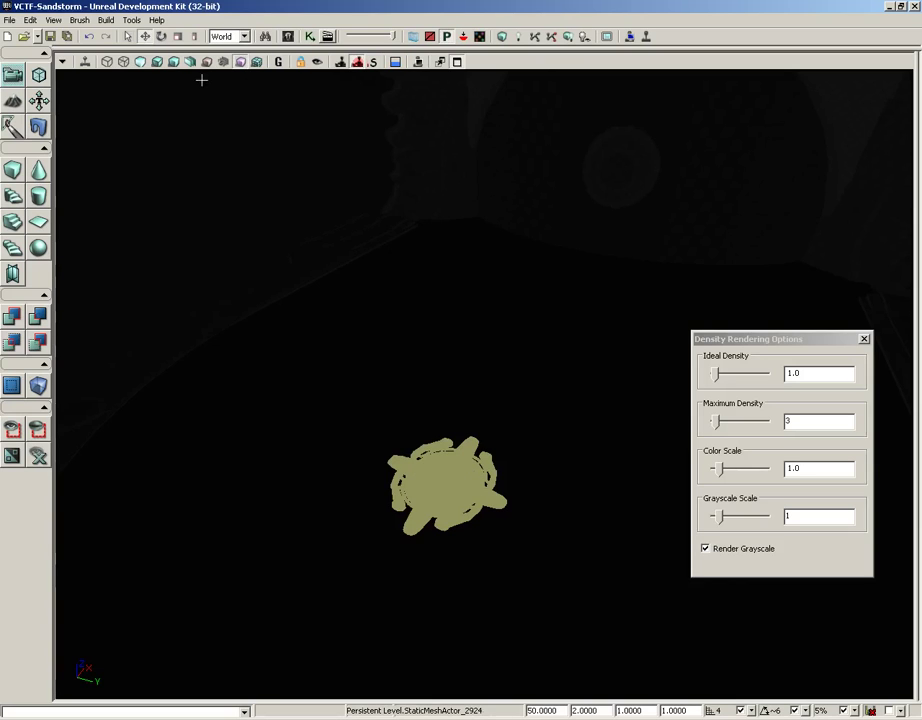
- Examine the round machine and tiled floor in Lit mode, and return the viewport to LightMap Density mode for comparison
{"action": "left_click", "coordinate": [157, 61]}
{"action": "left_click_drag", "start_coordinate": [372, 254], "coordinate": [425, 310]}
{"action": "right_click_drag", "start_coordinate": [425, 310], "coordinate": [449, 367]}
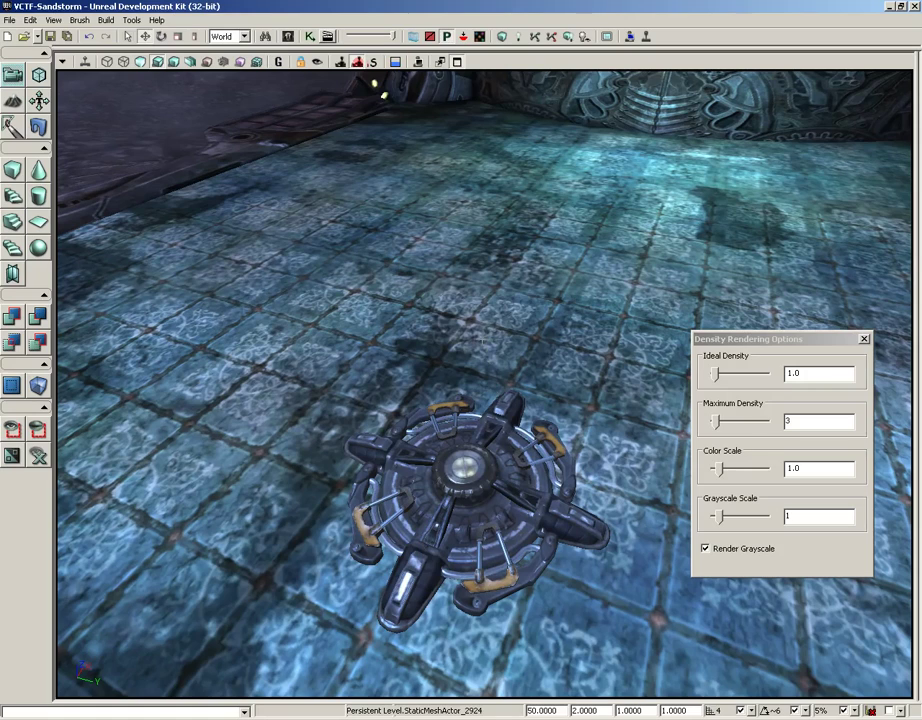
{"action": "left_click", "coordinate": [240, 63]}
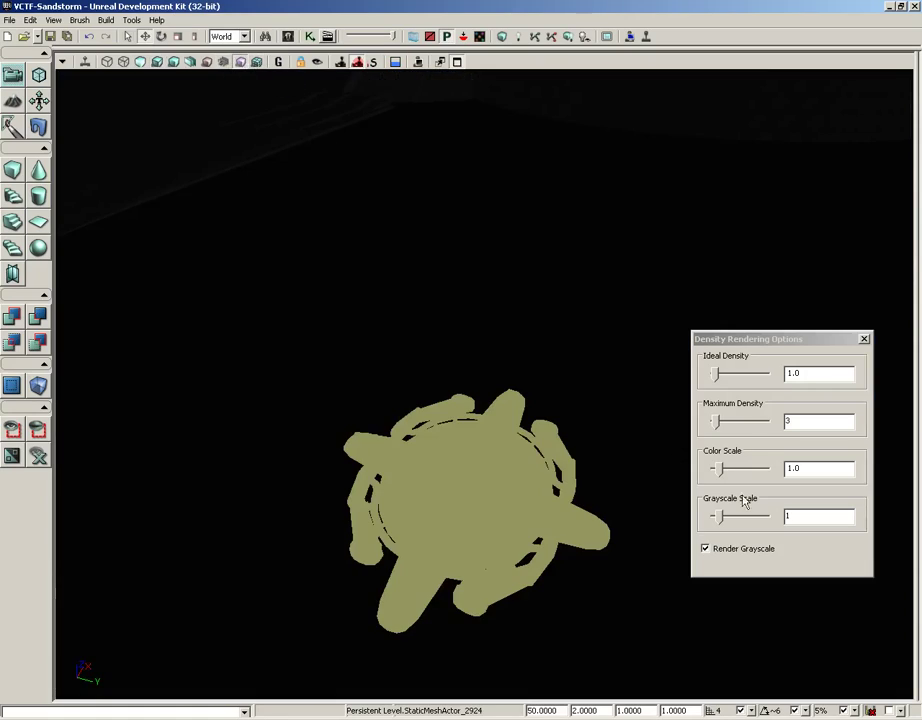
- Raise the density rendering's Grayscale Scale to 10.0 and look over the buildings around the courtyard
{"action": "mouse_move", "coordinate": [549, 407]}
{"action": "right_mouse_down"}
{"action": "mouse_move", "coordinate": [580, 340]}
{"action": "mouse_move", "coordinate": [566, 189]}
{"action": "mouse_move", "coordinate": [626, 187]}
{"action": "mouse_move", "coordinate": [549, 403]}
{"action": "right_mouse_up"}
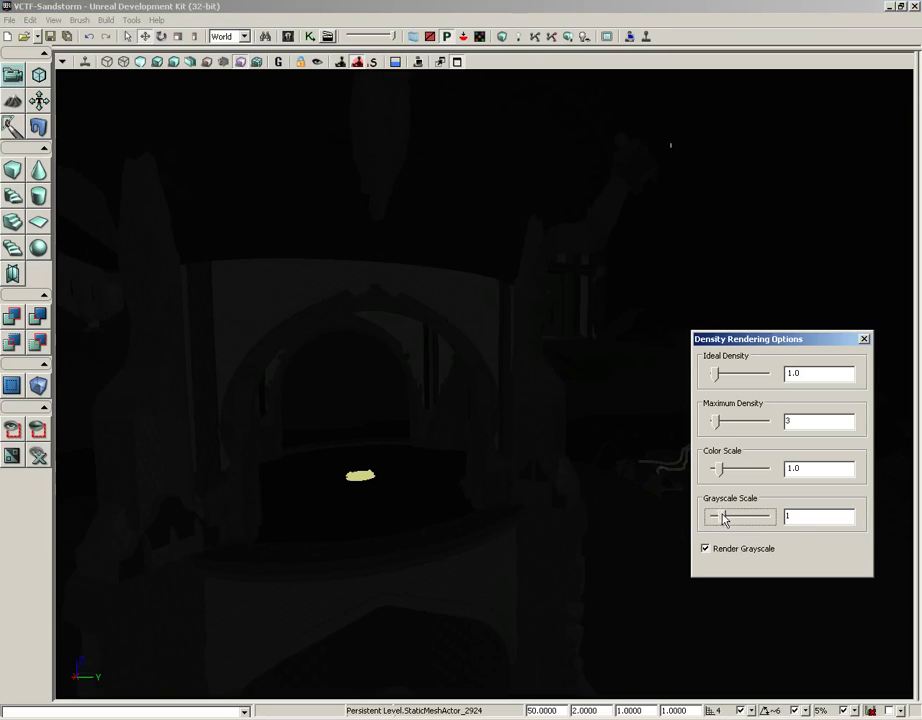
{"action": "left_click_drag", "start_coordinate": [722, 517], "coordinate": [768, 516]}
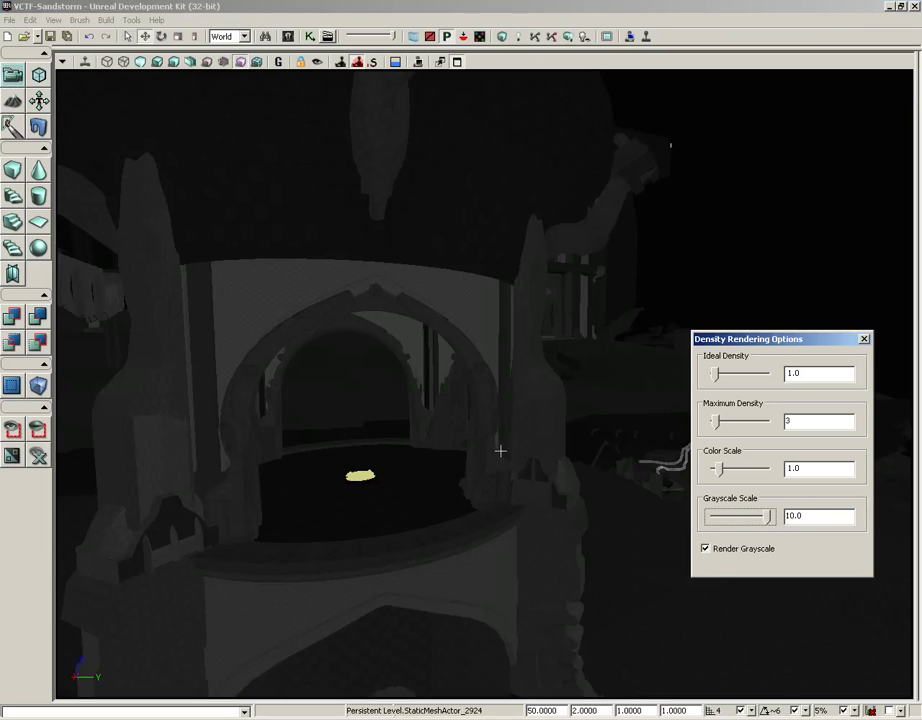
{"action": "left_click_drag", "start_coordinate": [500, 450], "coordinate": [568, 434]}
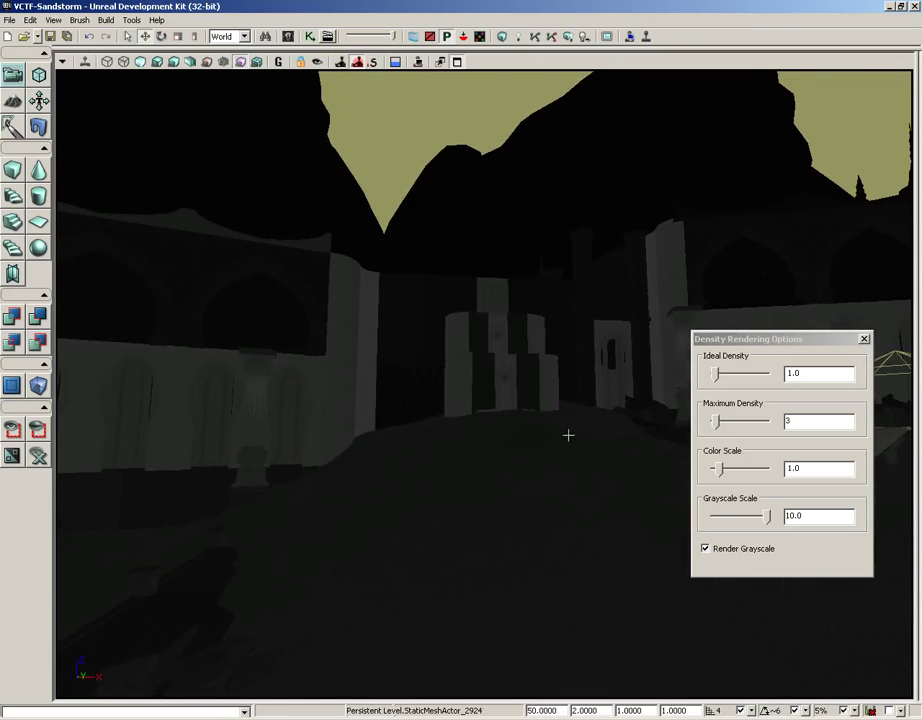
- Turn off Render Grayscale, set the Color Scale to 10.0, and view the courtyard buildings in the colored density rendering
{"action": "left_click", "coordinate": [705, 549]}
{"action": "left_click_drag", "start_coordinate": [535, 490], "coordinate": [362, 490]}
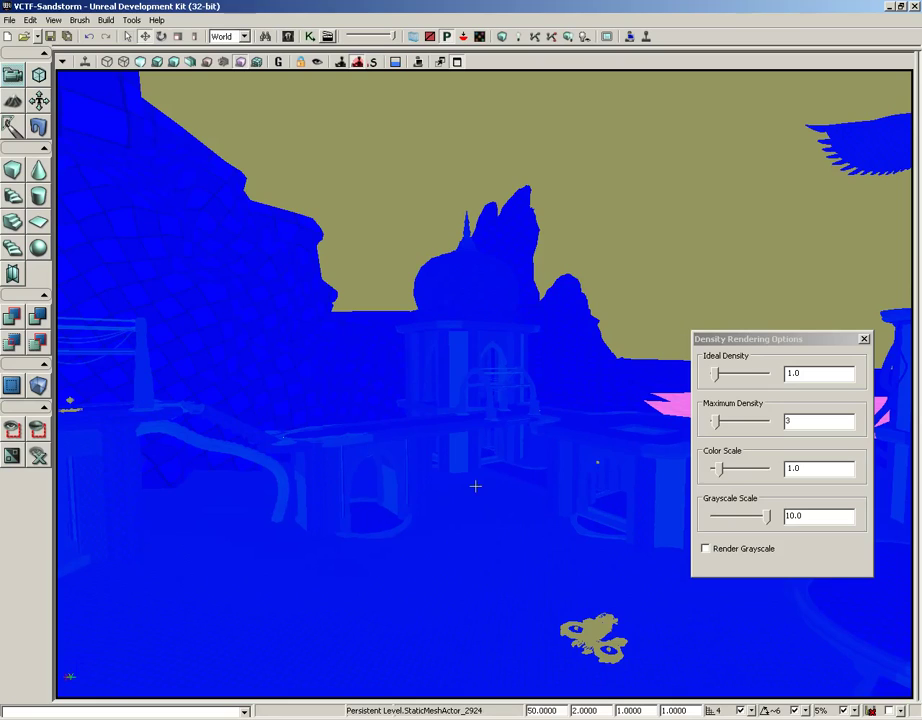
{"action": "left_click_drag", "start_coordinate": [720, 472], "coordinate": [772, 476]}
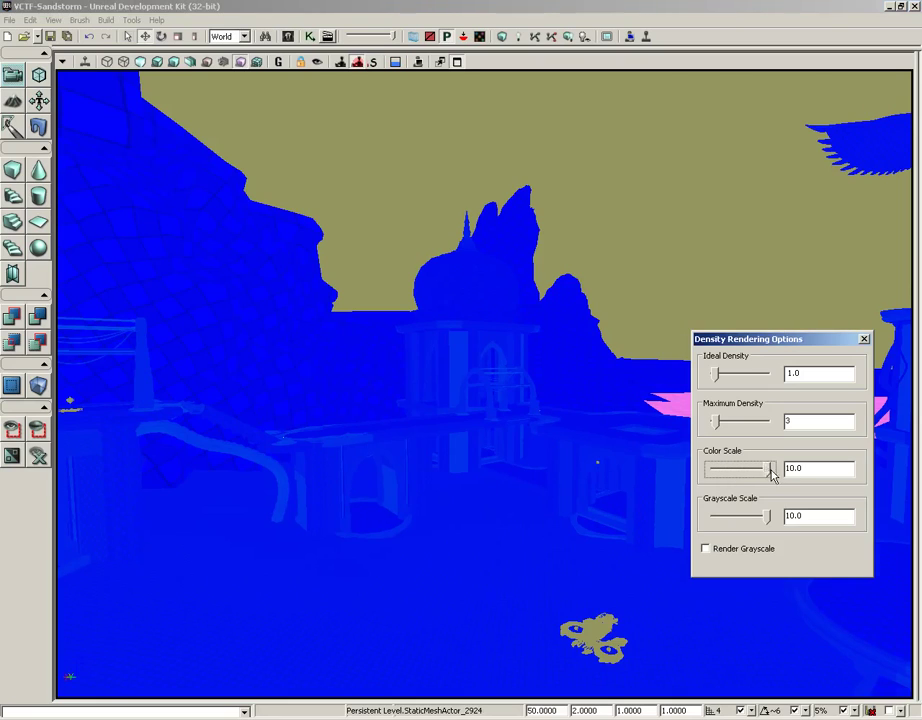
{"action": "left_click_drag", "start_coordinate": [537, 461], "coordinate": [405, 452]}
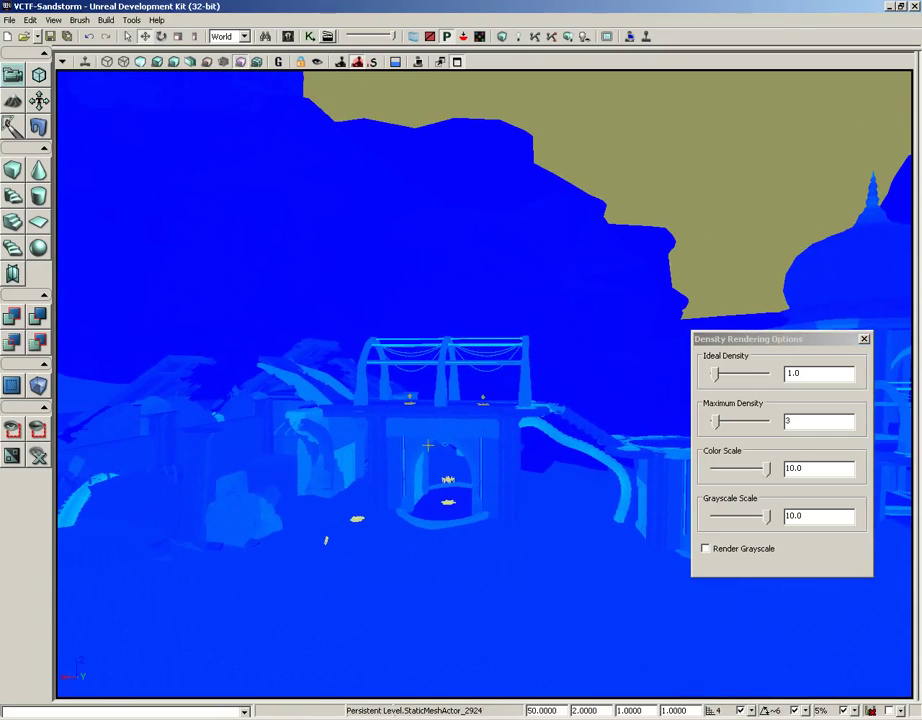
{"action": "right_click_drag", "start_coordinate": [467, 503], "coordinate": [278, 486]}
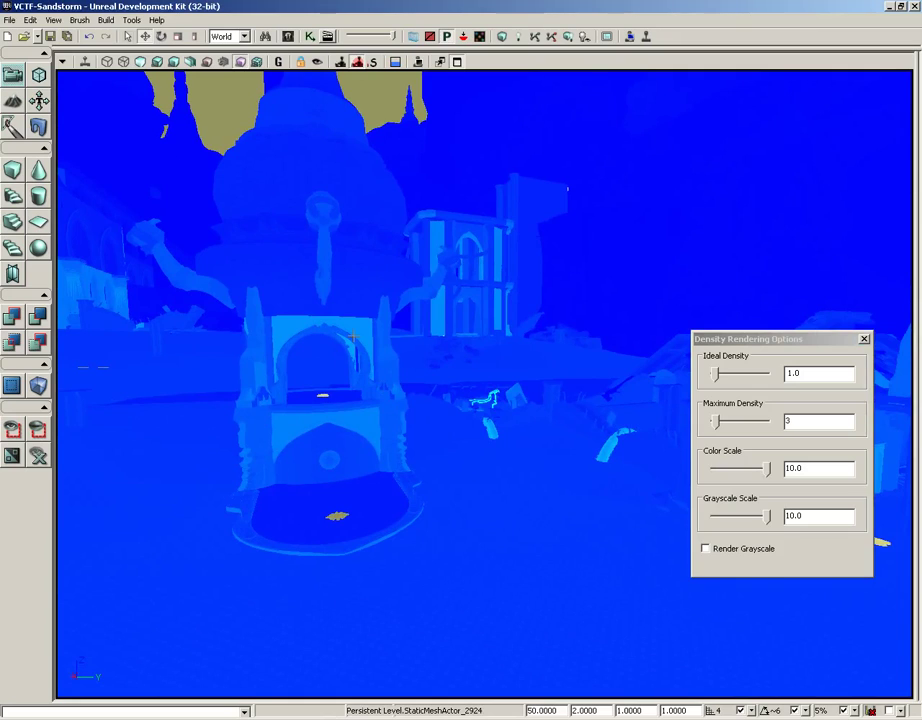
- Compare Lighting Only w/ Texel Density with plain Lighting Only, return to the texel density view, and close the Density Rendering Options
{"action": "left_click", "coordinate": [256, 66]}
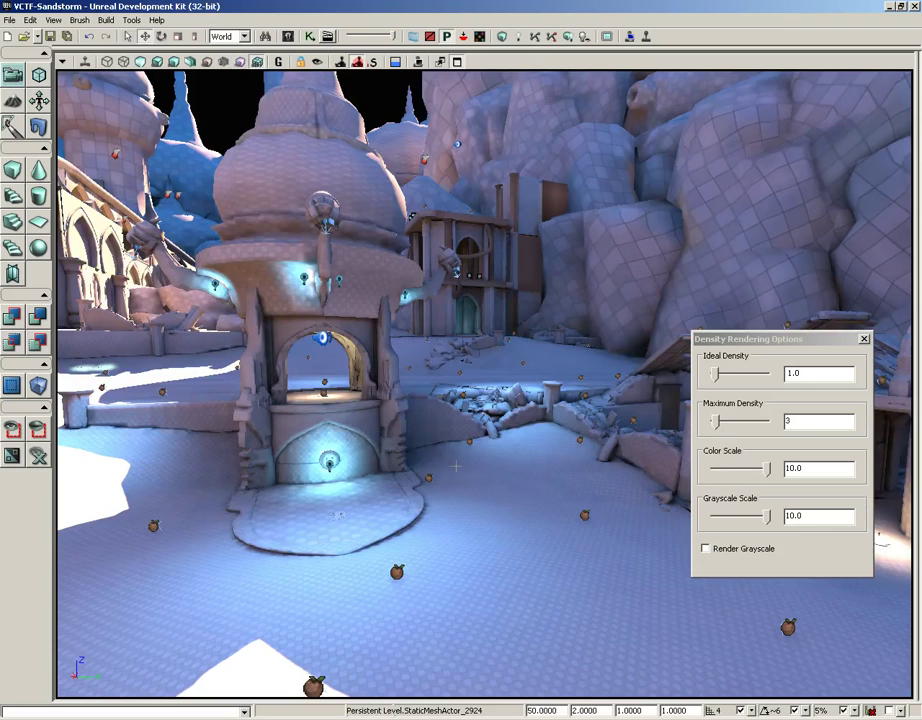
{"action": "left_click", "coordinate": [177, 66]}
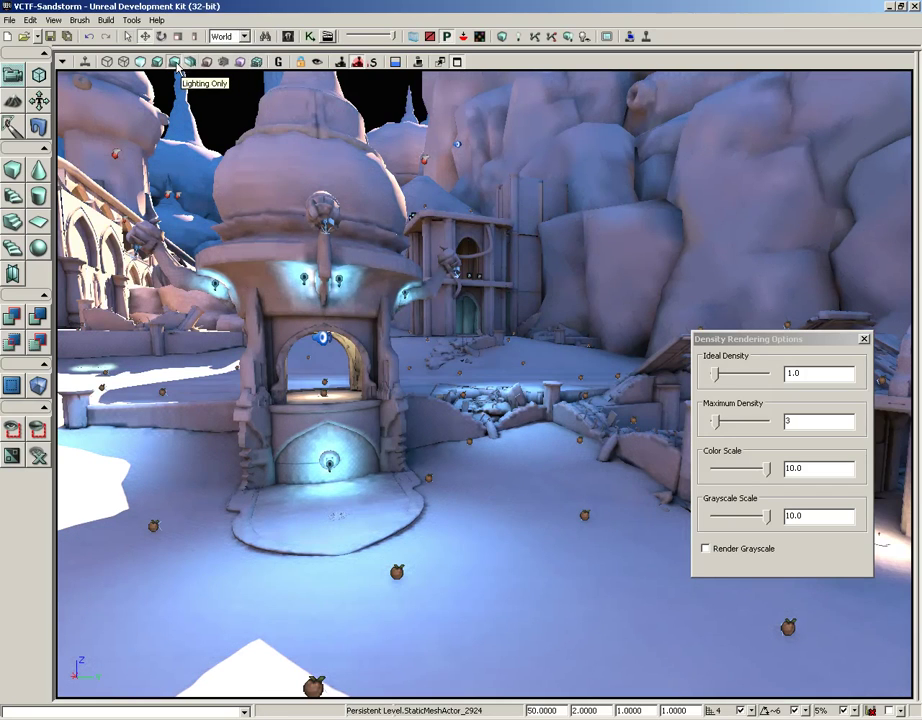
{"action": "left_click", "coordinate": [257, 64]}
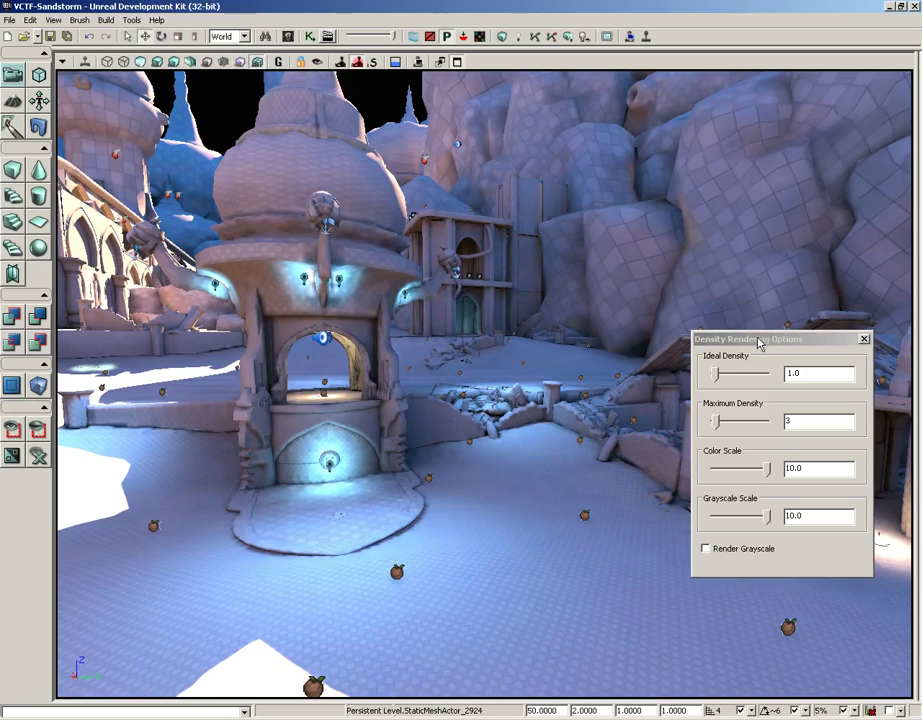
{"action": "left_click", "coordinate": [864, 339]}
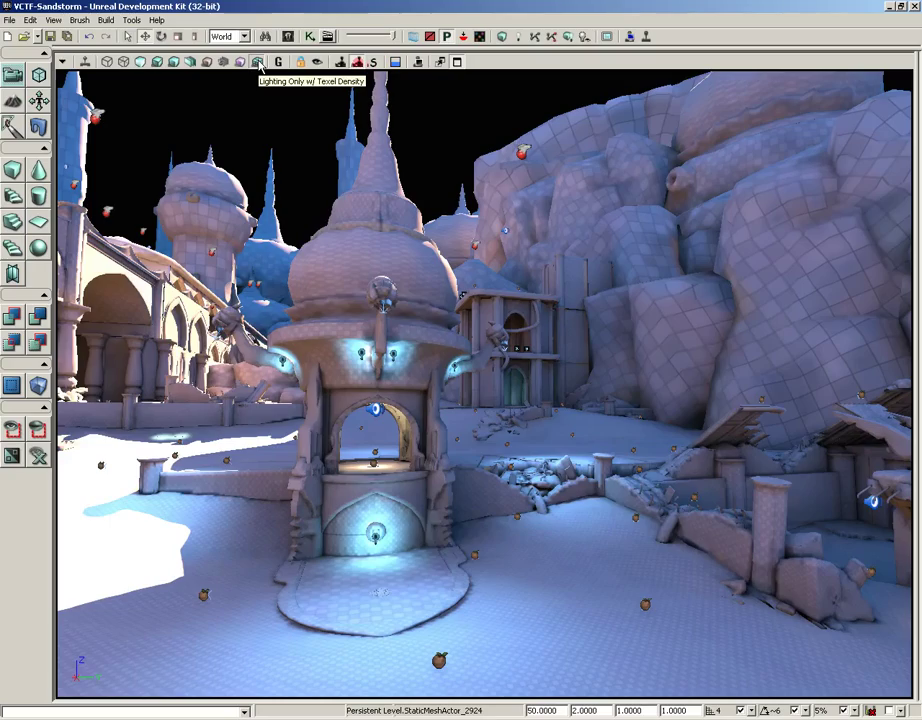
- Inspect the texel grid on the domed tower's roof, walls and arch up close, and look across to the opposite buildings
{"action": "left_click_drag", "start_coordinate": [376, 360], "coordinate": [232, 75]}
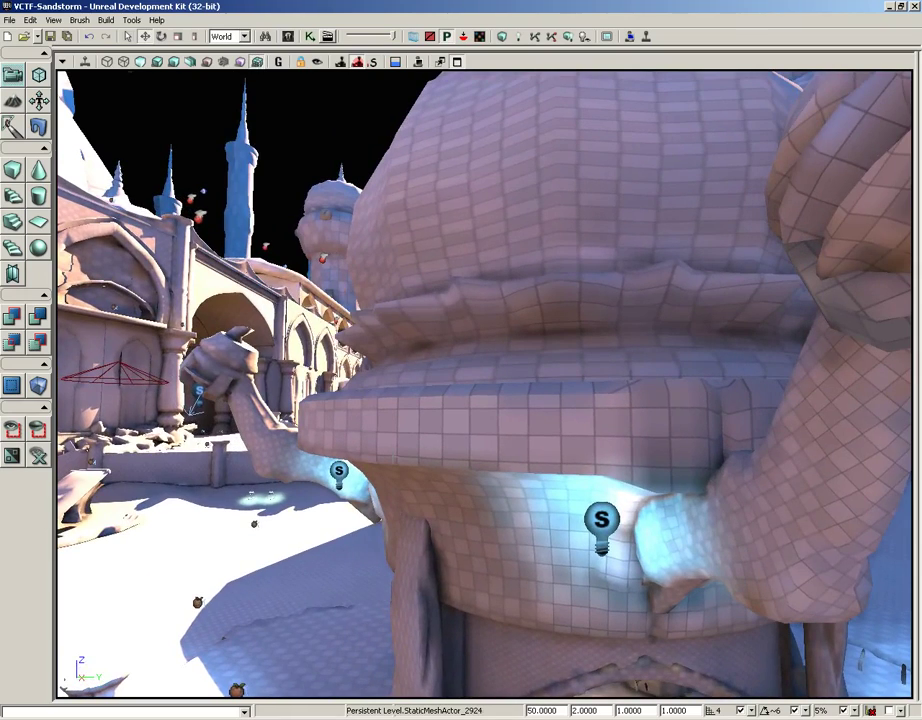
{"action": "middle_click_drag", "start_coordinate": [391, 330], "coordinate": [391, 488]}
{"action": "left_click_drag", "start_coordinate": [391, 488], "coordinate": [391, 457]}
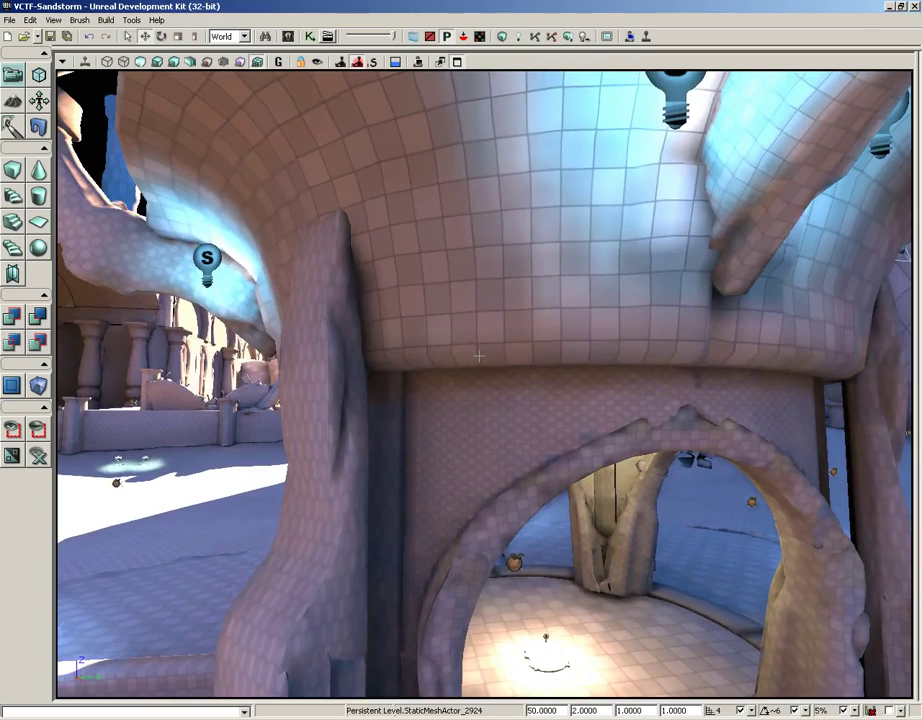
{"action": "left_click_drag", "start_coordinate": [479, 356], "coordinate": [480, 368]}
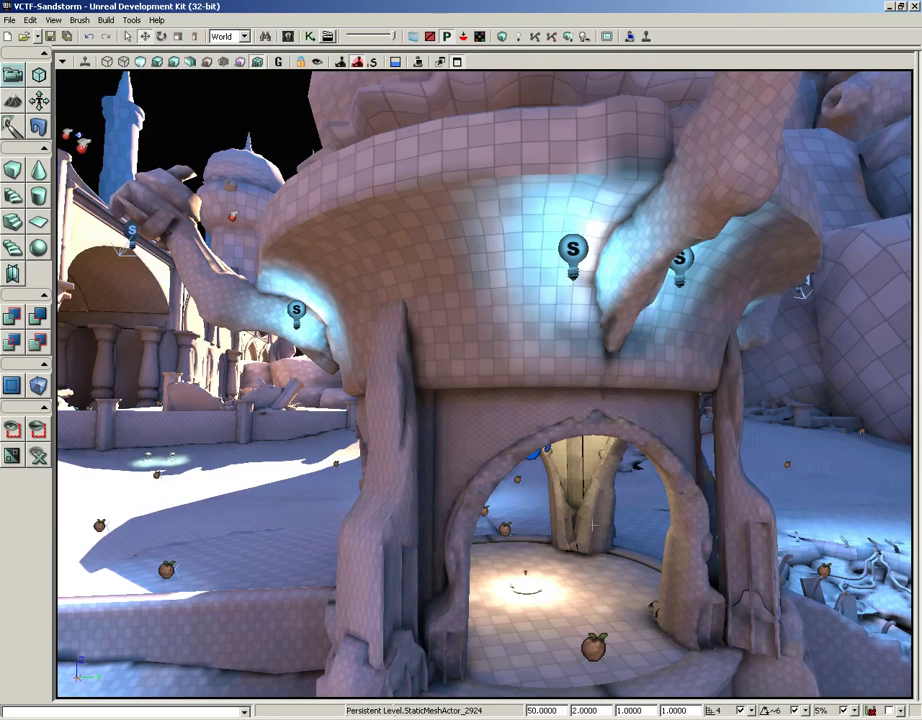
{"action": "right_click_drag", "start_coordinate": [686, 624], "coordinate": [880, 660]}
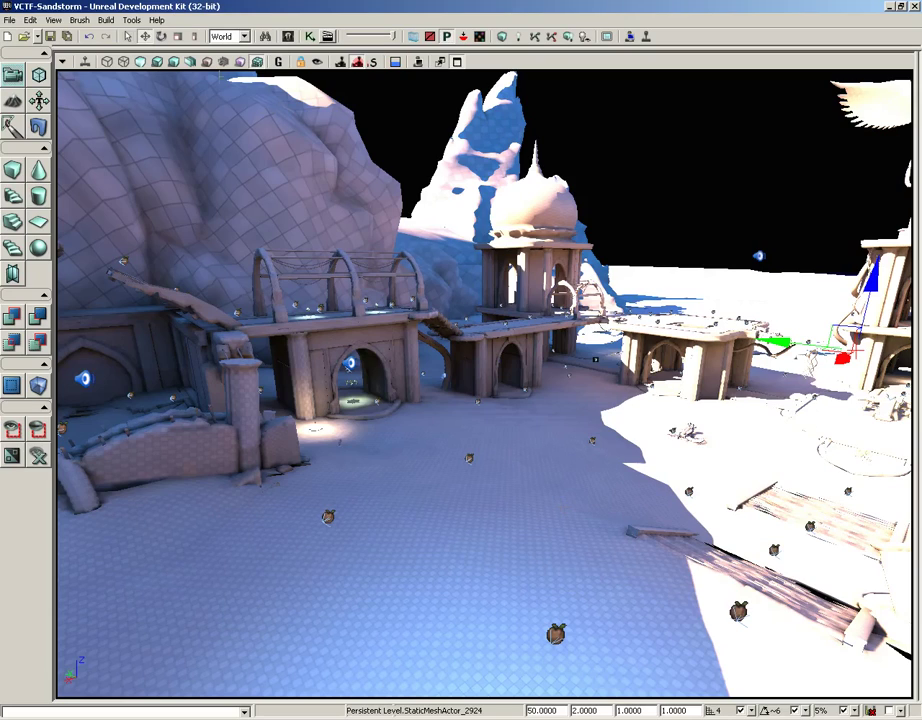
- Review the courtyard in Lit, Wireframe and Unlit modes
{"action": "left_click", "coordinate": [157, 62]}
{"action": "right_click_drag", "start_coordinate": [420, 425], "coordinate": [455, 421]}
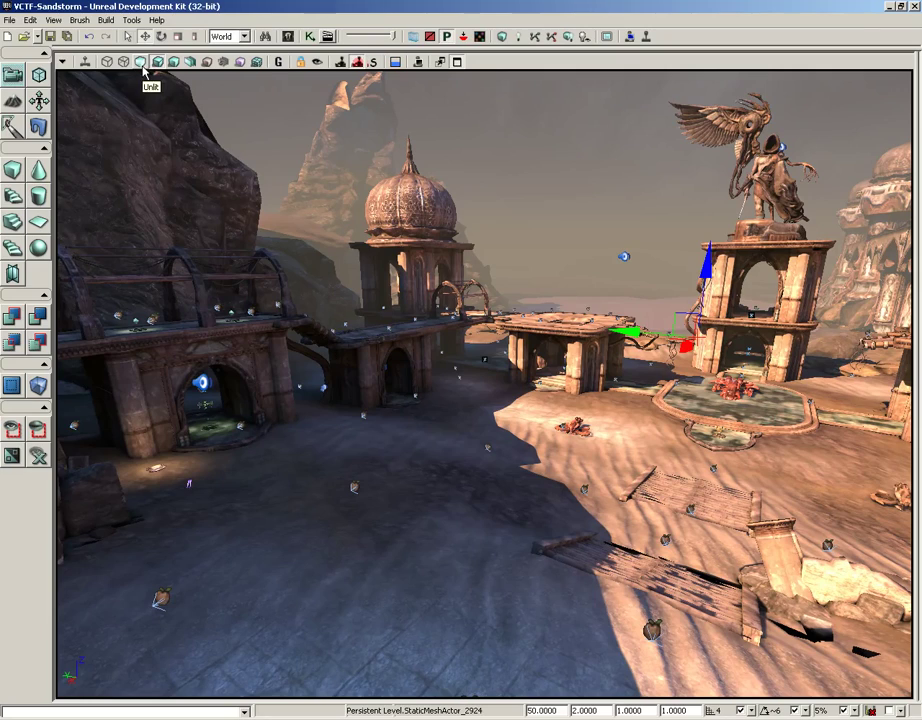
{"action": "left_click", "coordinate": [106, 63]}
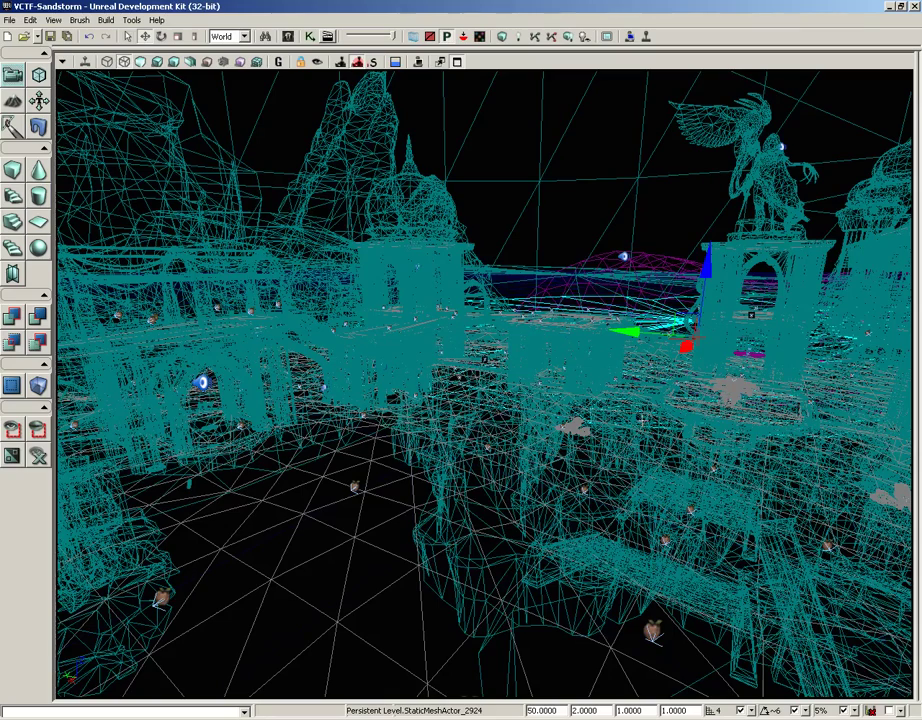
{"action": "left_click", "coordinate": [142, 62]}
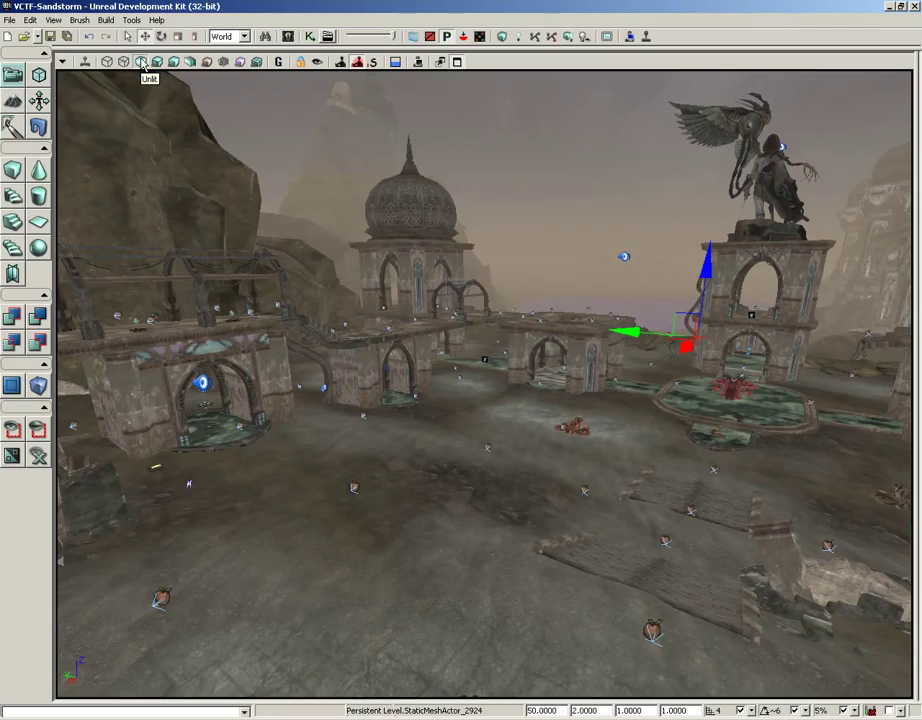
{"action": "mouse_move", "coordinate": [228, 334]}
{"action": "left_mouse_down"}
{"action": "mouse_move", "coordinate": [250, 310]}
{"action": "mouse_move", "coordinate": [262, 334]}
{"action": "mouse_move", "coordinate": [228, 334]}
{"action": "left_mouse_up"}
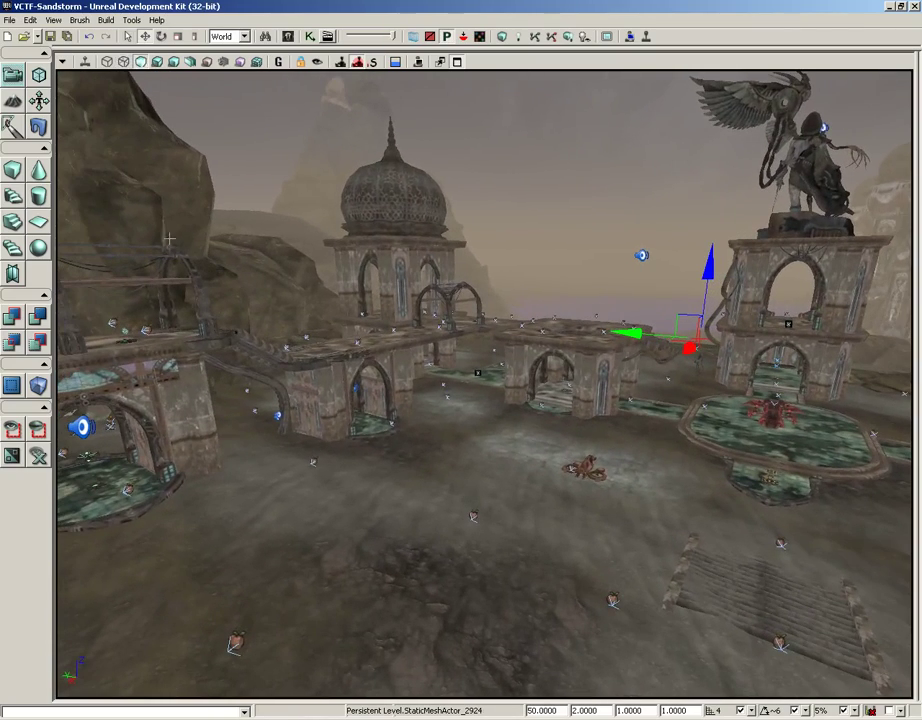
- Compare the courtyard in Lit, Lighting Only and Light Complexity modes
{"action": "left_click", "coordinate": [157, 62]}
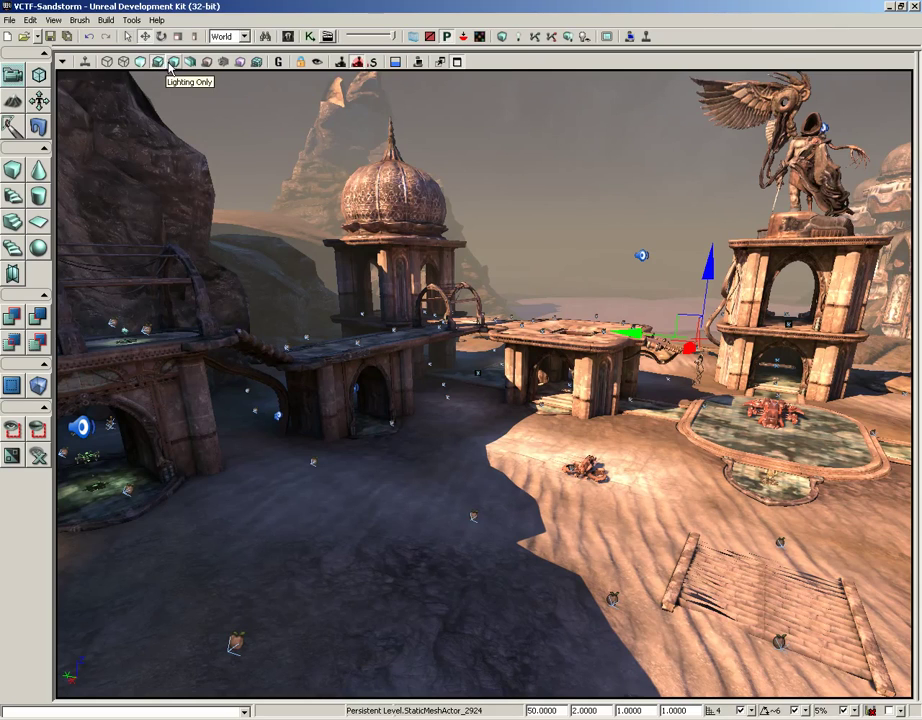
{"action": "left_click", "coordinate": [173, 62]}
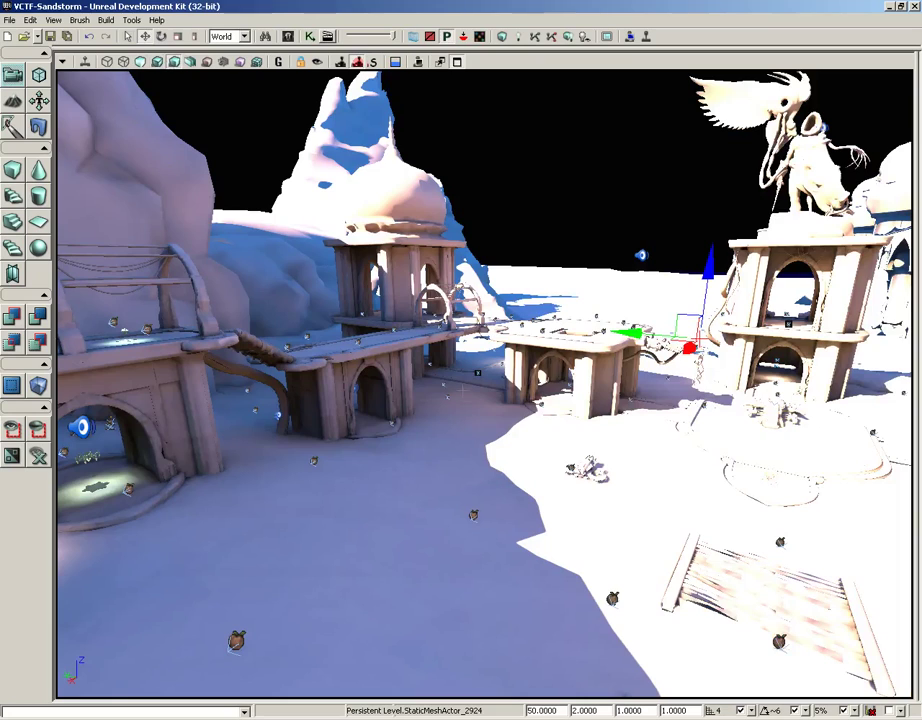
{"action": "left_click", "coordinate": [190, 62]}
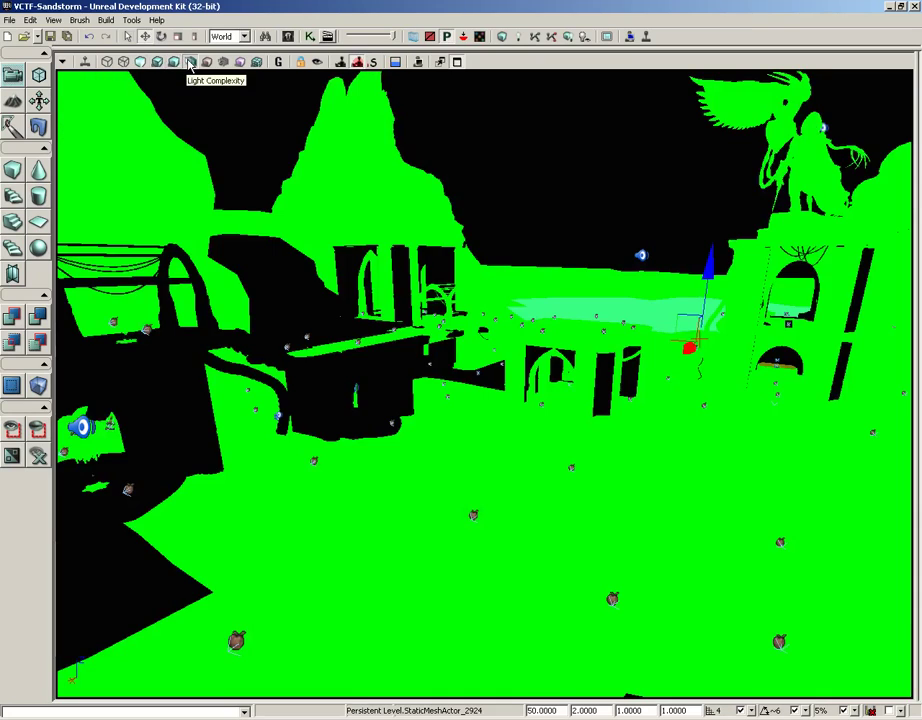
{"action": "right_click_drag", "start_coordinate": [279, 196], "coordinate": [256, 196]}
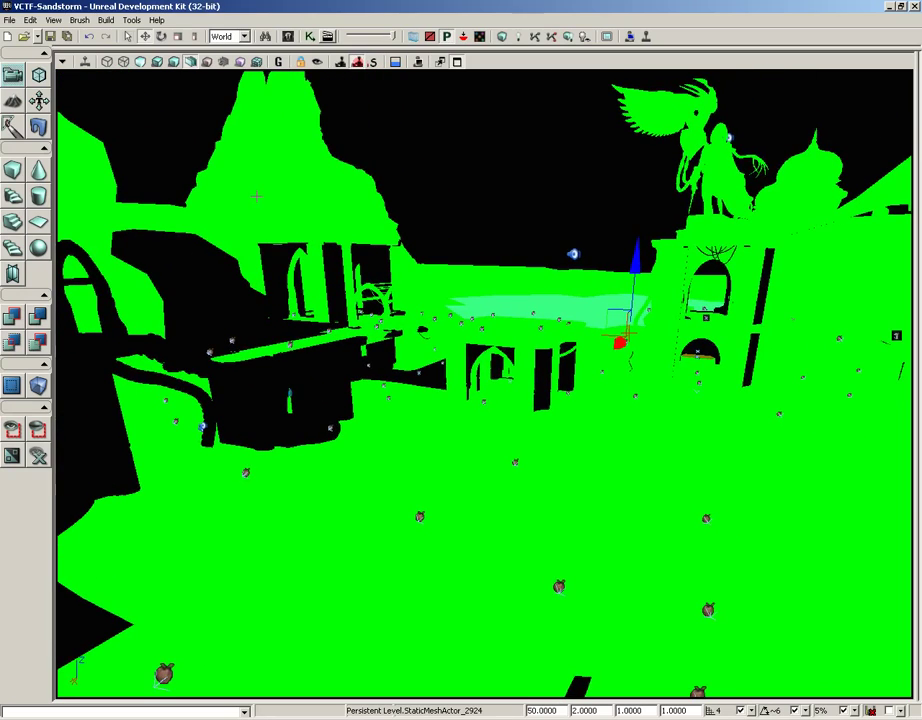
- View the fountain and surrounding platforms in Texture Density mode and in Shader Complexity mode
{"action": "left_click", "coordinate": [207, 62]}
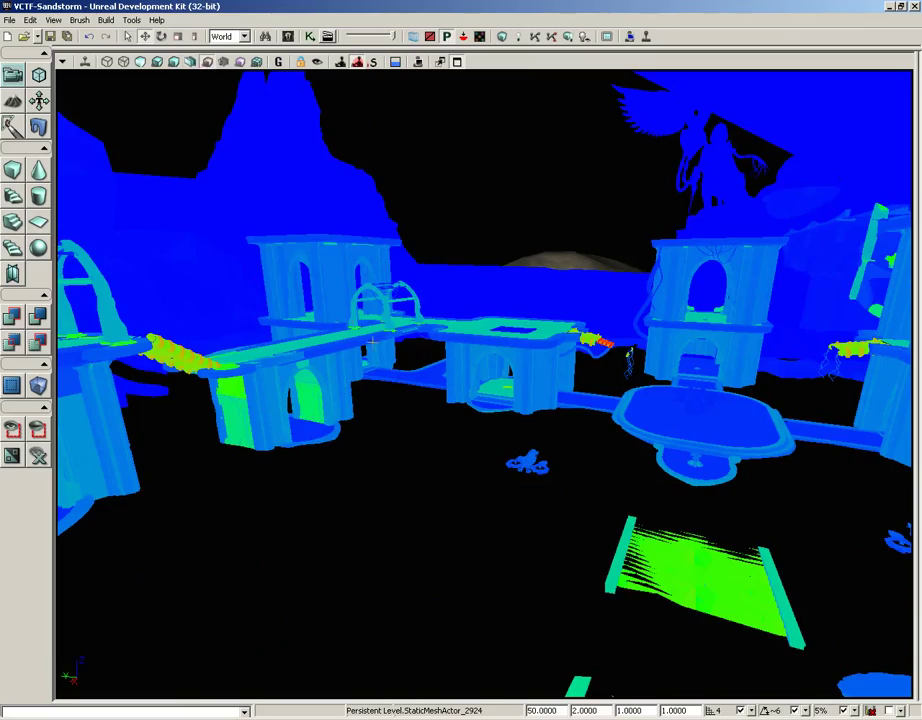
{"action": "left_click_drag", "start_coordinate": [403, 378], "coordinate": [340, 62]}
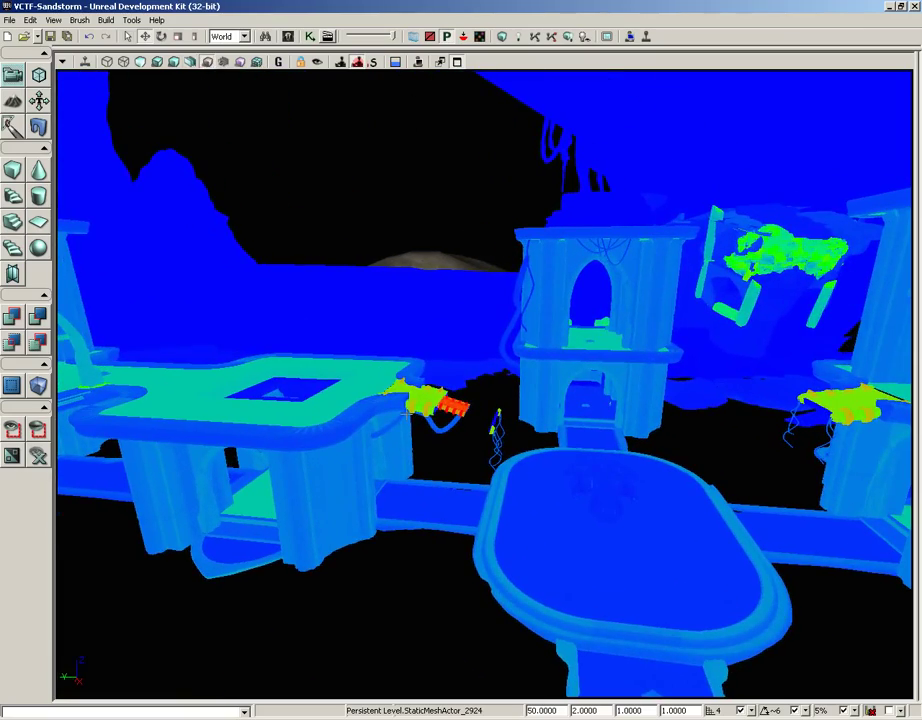
{"action": "left_click", "coordinate": [224, 62]}
{"action": "right_click_drag", "start_coordinate": [450, 493], "coordinate": [282, 448]}
{"action": "left_click_drag", "start_coordinate": [355, 505], "coordinate": [317, 351]}
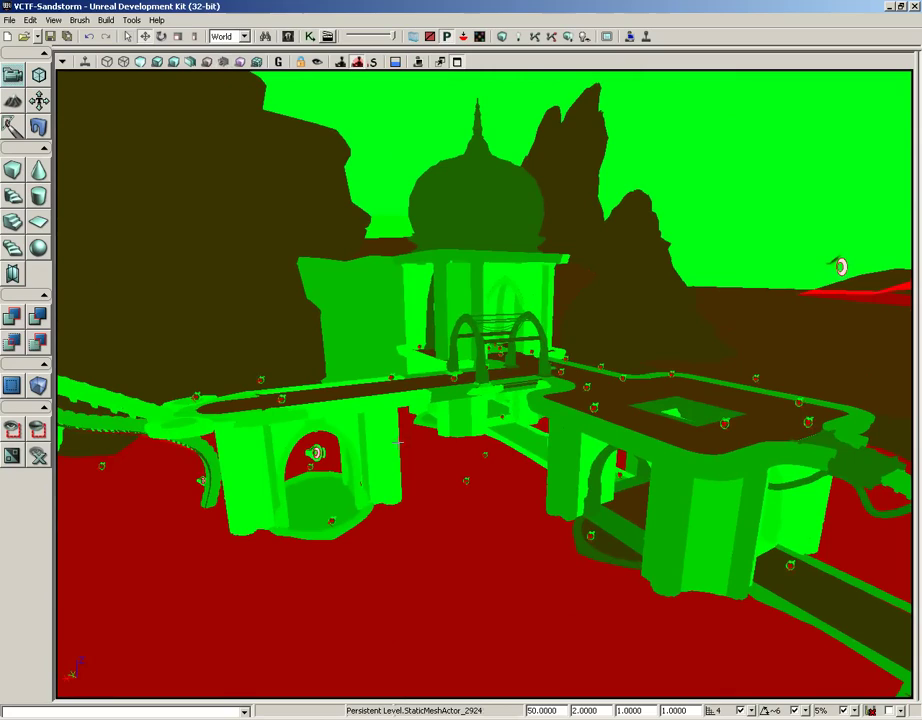
- View the level in LightMap Density mode, switch to Lighting Only w/ Texel Density, and close the Density Rendering Options
{"action": "left_click", "coordinate": [240, 62]}
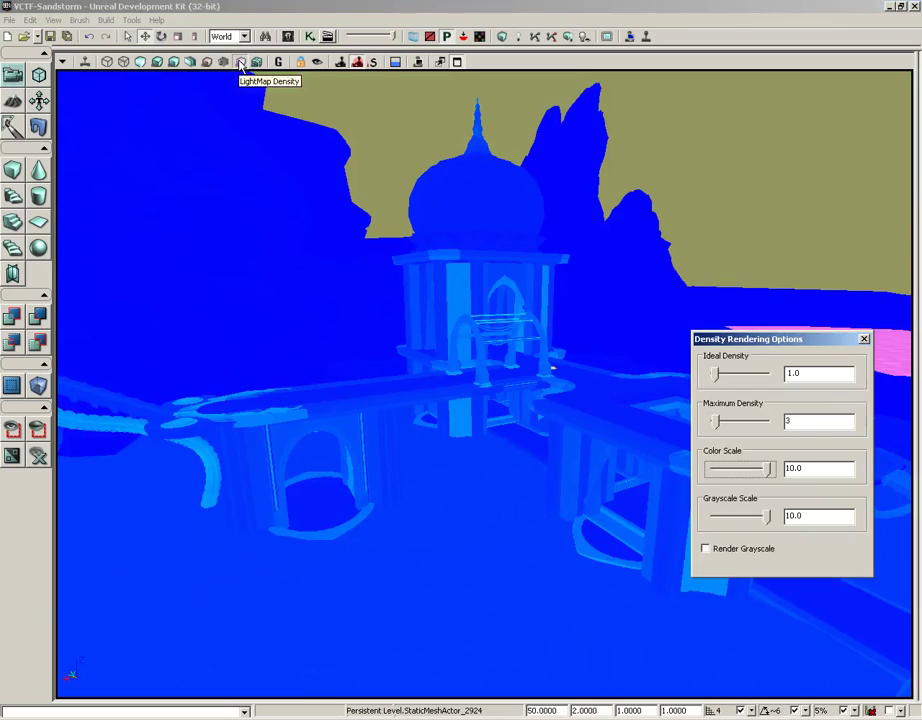
{"action": "left_click_drag", "start_coordinate": [356, 234], "coordinate": [95, 237]}
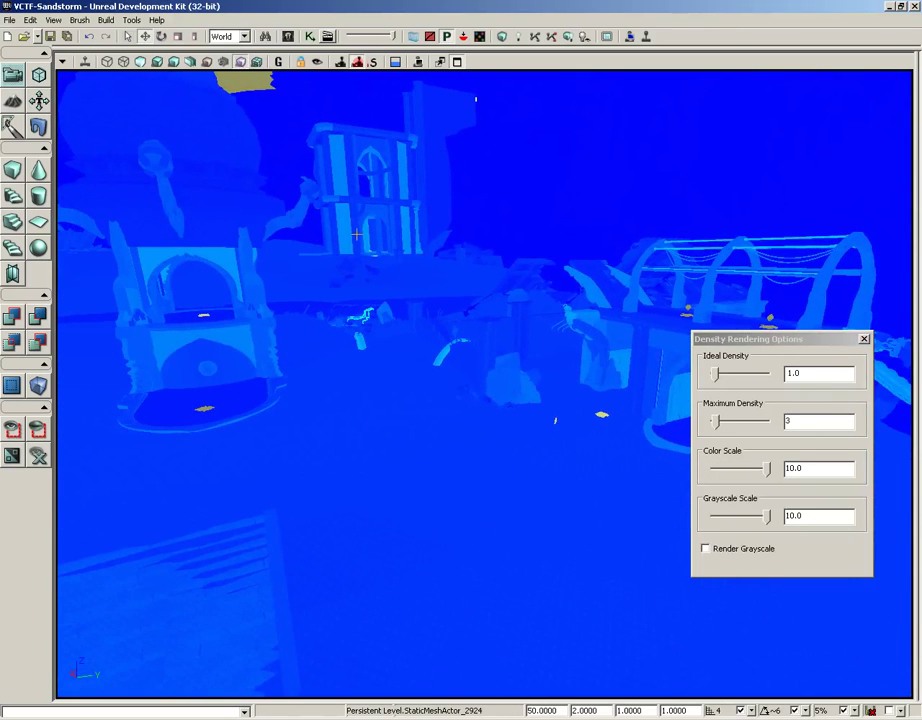
{"action": "left_click", "coordinate": [257, 63]}
{"action": "right_click_drag", "start_coordinate": [379, 399], "coordinate": [375, 396]}
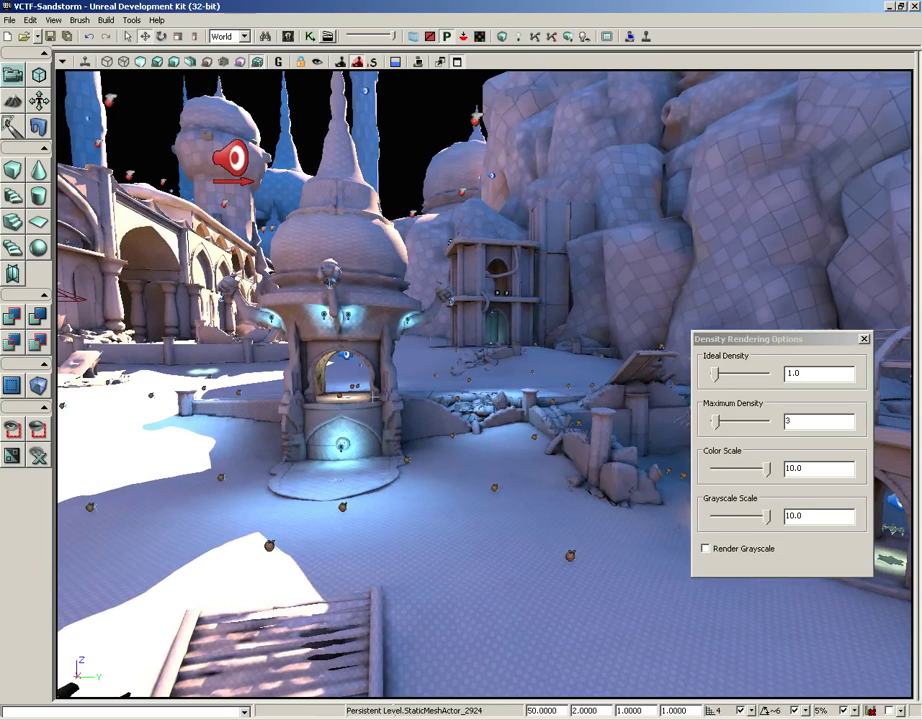
{"action": "left_click", "coordinate": [864, 339]}
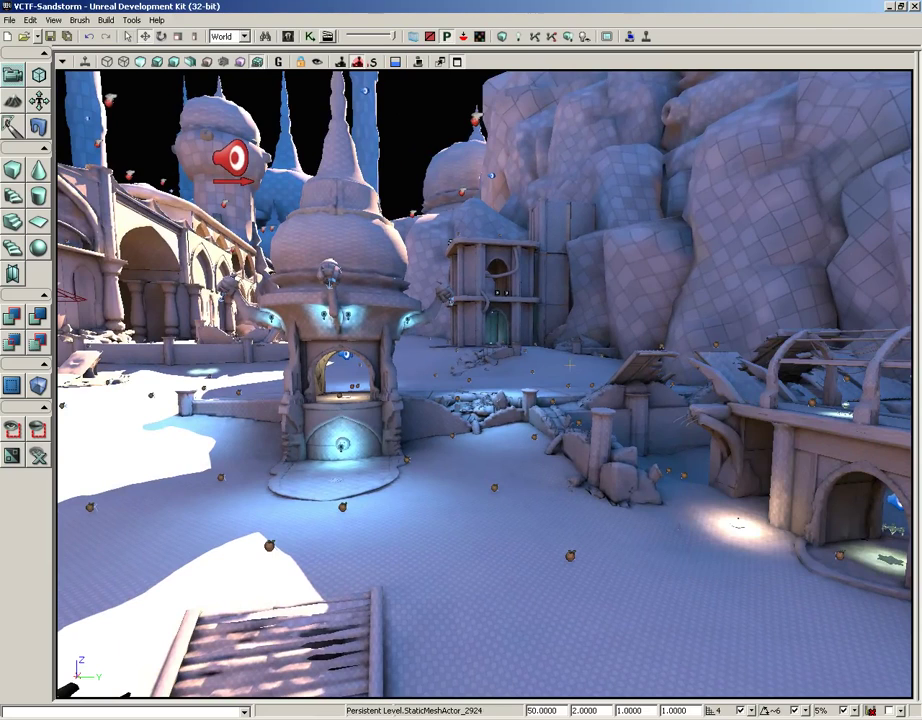